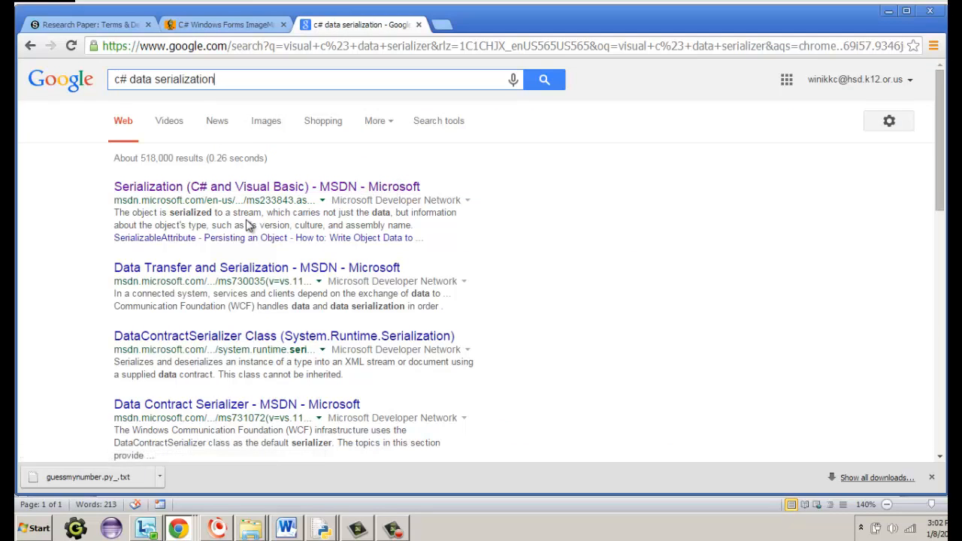
Step: Look through the search results on C# data serialization and open the C# Corner article "Serialization in C# and .NET"
{"action": "scroll", "coordinate": [248, 225], "scroll_direction": "down", "scroll_amount": 1}
{"action": "scroll", "coordinate": [245, 218], "scroll_direction": "down", "scroll_amount": 2}
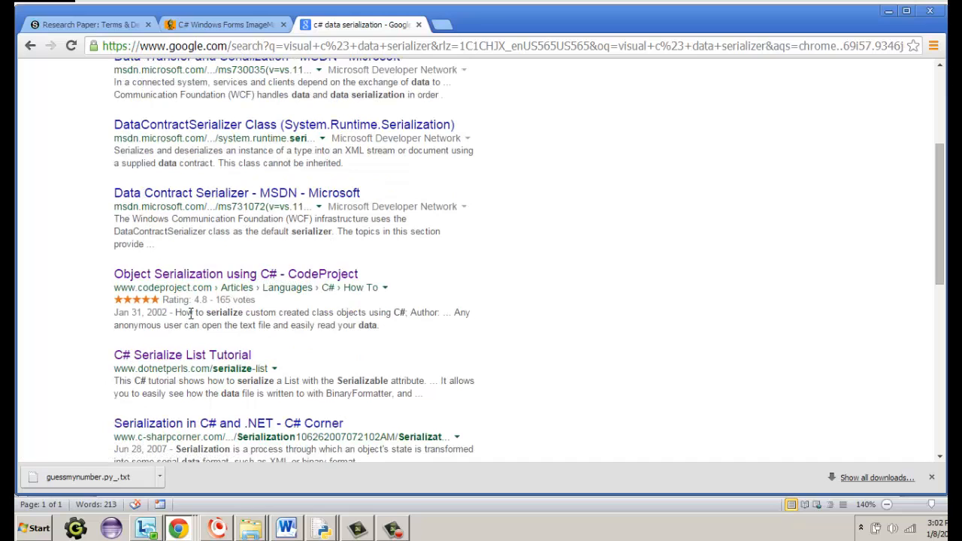
{"action": "scroll", "coordinate": [192, 311], "scroll_direction": "down", "scroll_amount": 1}
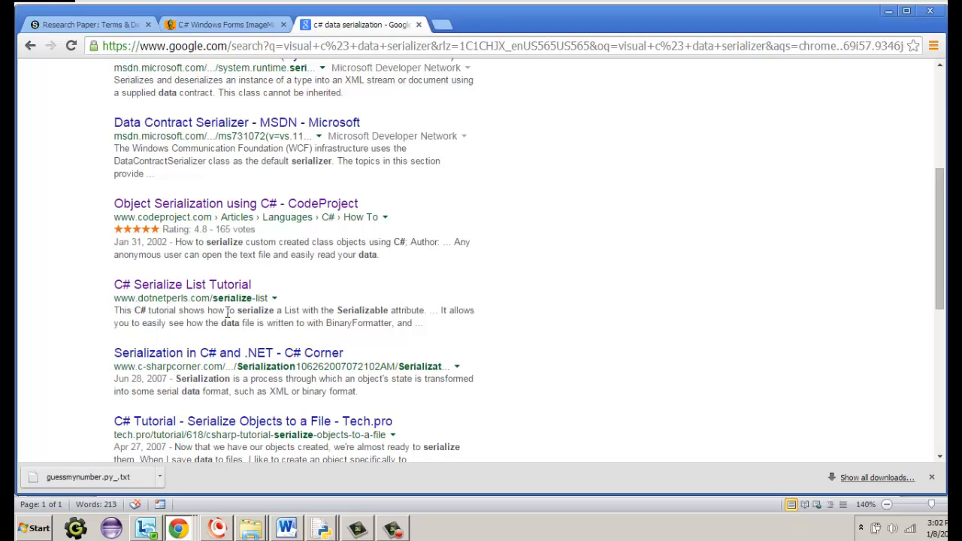
{"action": "left_click_drag", "start_coordinate": [130, 316], "coordinate": [402, 323]}
{"action": "scroll", "coordinate": [330, 342], "scroll_direction": "down", "scroll_amount": 1}
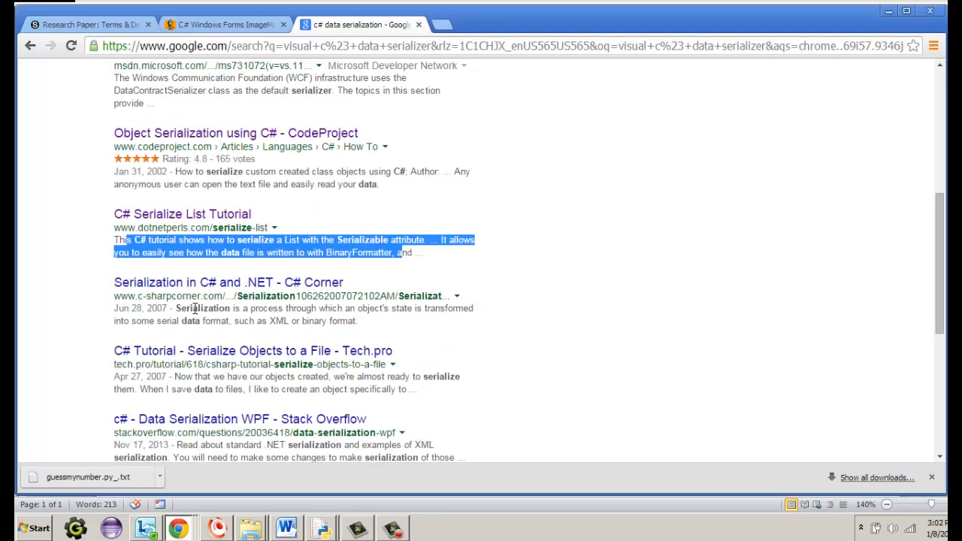
{"action": "left_click_drag", "start_coordinate": [177, 309], "coordinate": [366, 319]}
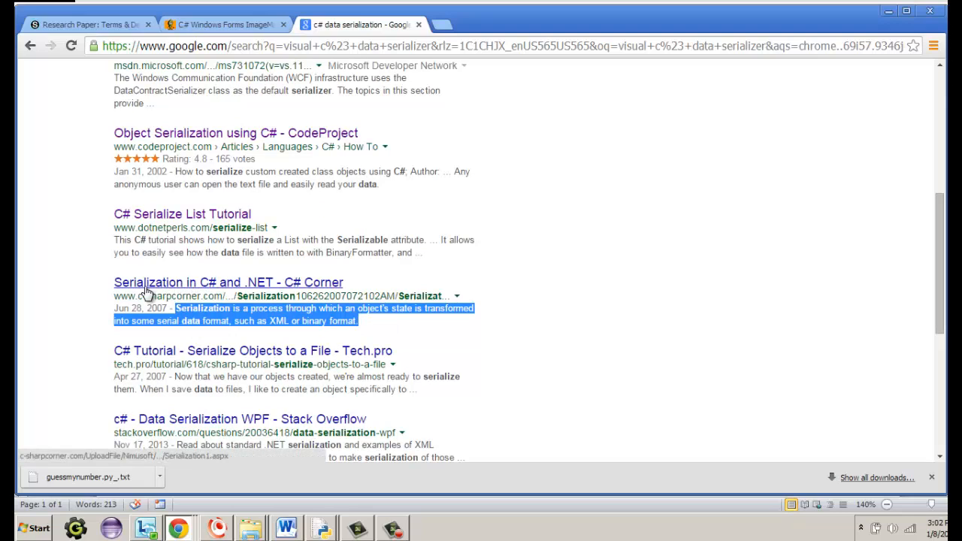
{"action": "left_click_drag", "start_coordinate": [114, 296], "coordinate": [230, 295]}
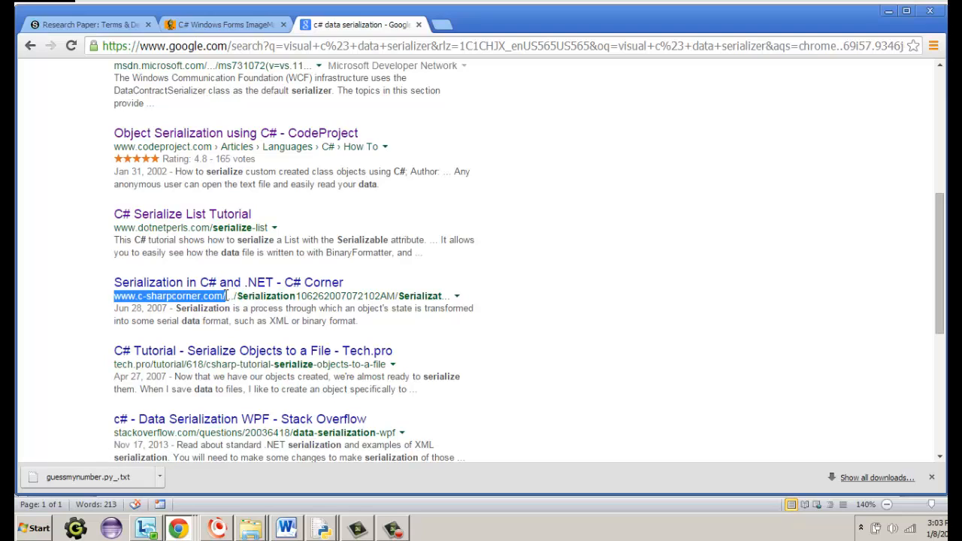
{"action": "left_click", "coordinate": [227, 291]}
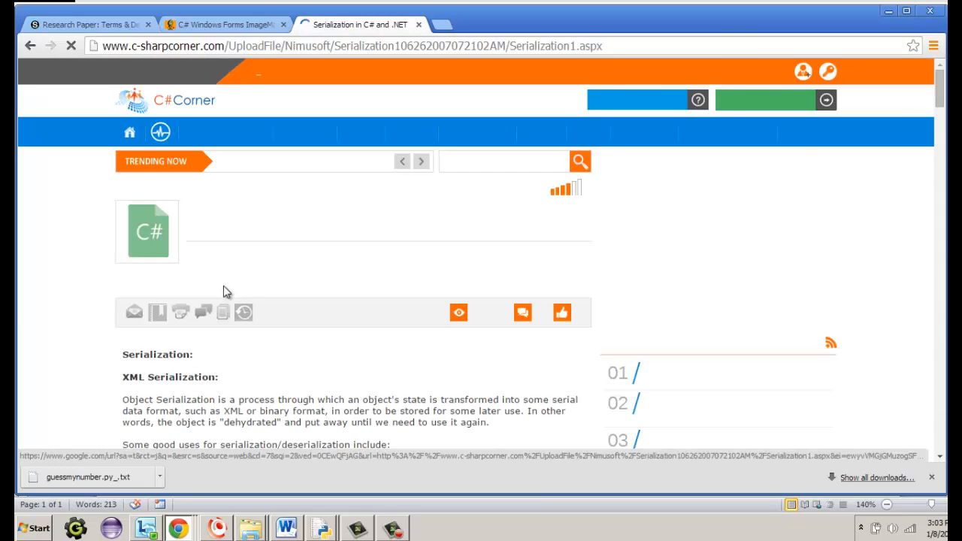
Step: Copy the article's "XML Serialization" heading and paste it as text only below the Windows Form Controls section in the Word document
{"action": "scroll", "coordinate": [248, 366], "scroll_direction": "down", "scroll_amount": 2}
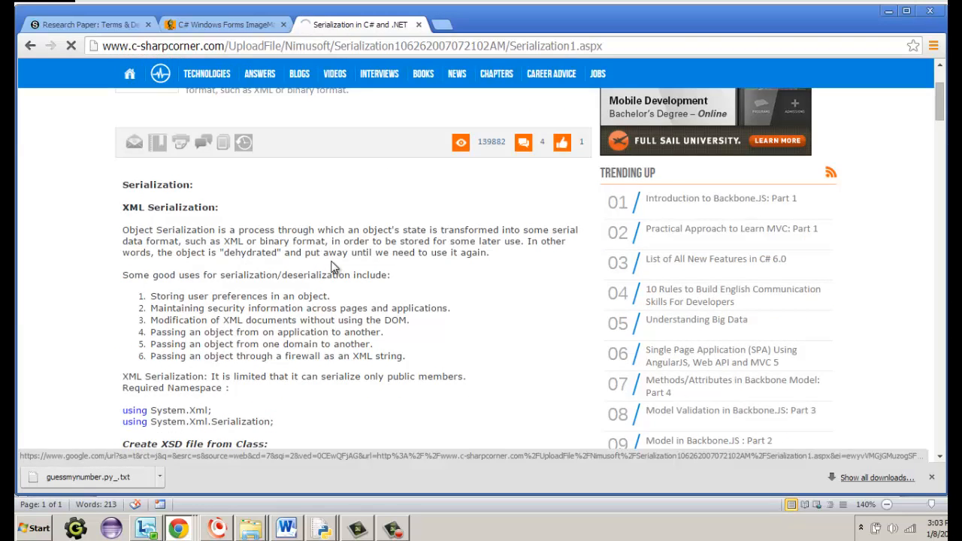
{"action": "triple_click", "coordinate": [326, 256]}
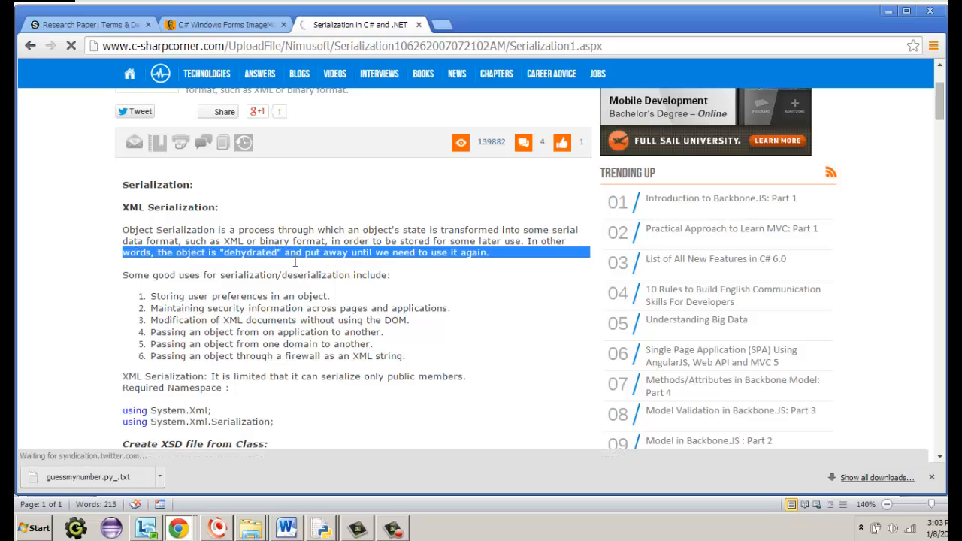
{"action": "left_click", "coordinate": [188, 246]}
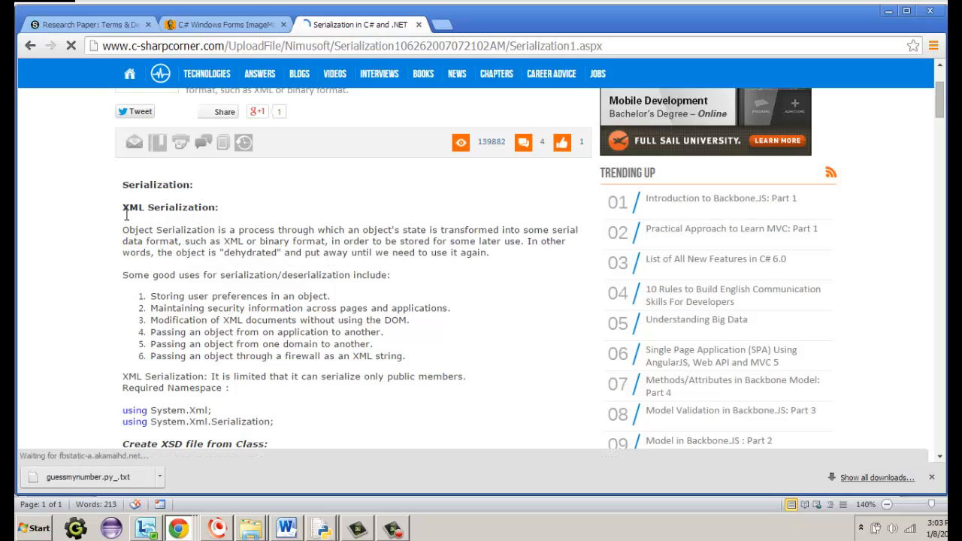
{"action": "left_click_drag", "start_coordinate": [124, 210], "coordinate": [217, 210]}
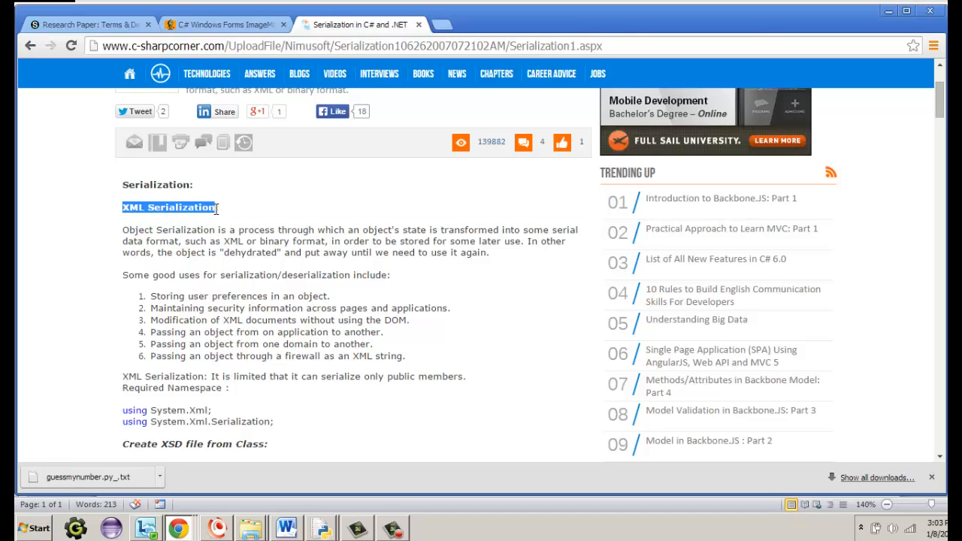
{"action": "right_click", "coordinate": [194, 208]}
{"action": "left_click", "coordinate": [212, 215]}
{"action": "left_click", "coordinate": [284, 528]}
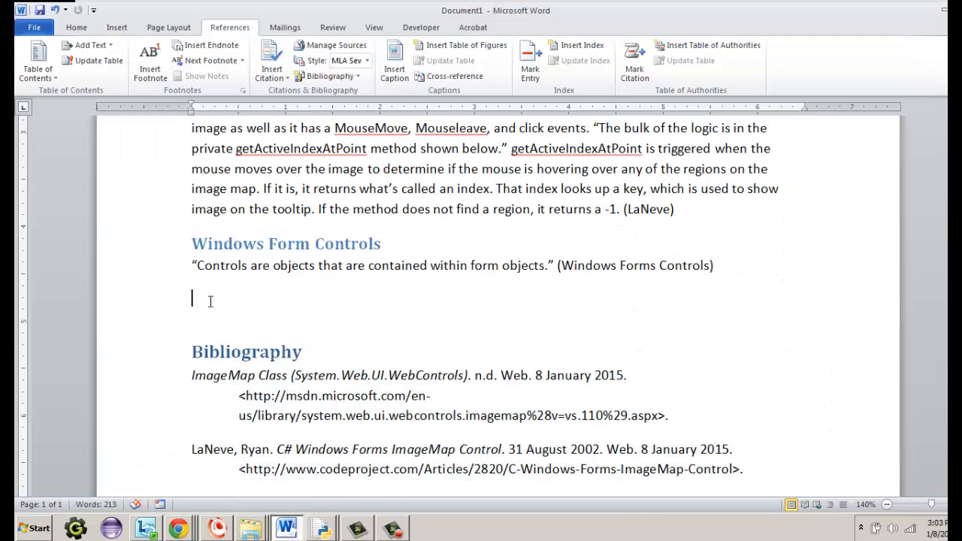
{"action": "right_click", "coordinate": [211, 302]}
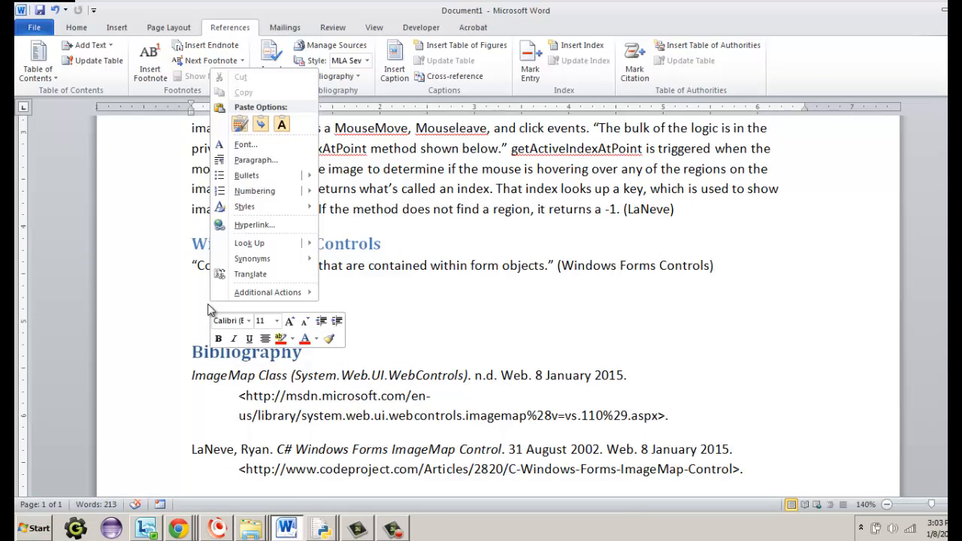
{"action": "left_click", "coordinate": [282, 125]}
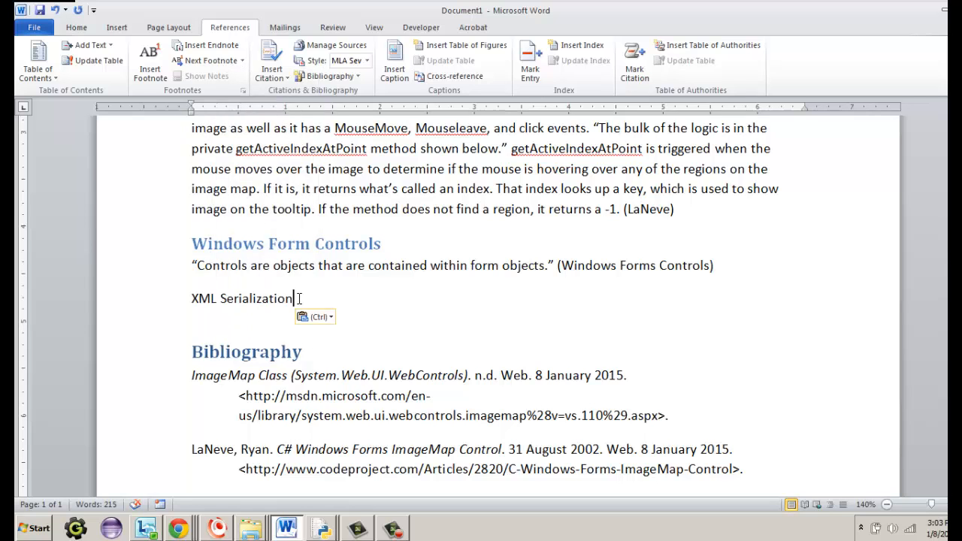
Step: Apply the Heading 2 style to the pasted "XML Serialization" line
{"action": "left_click_drag", "start_coordinate": [295, 300], "coordinate": [158, 308]}
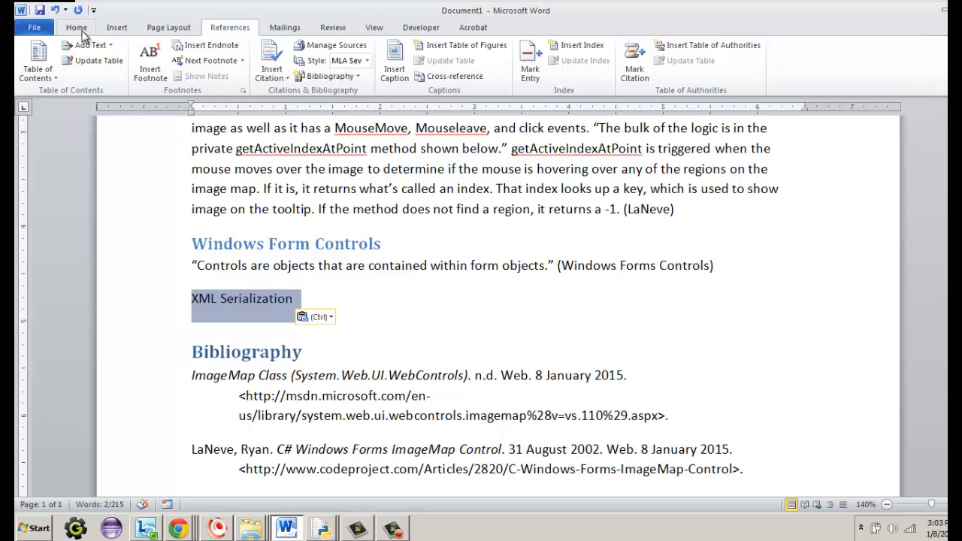
{"action": "left_click", "coordinate": [80, 28]}
{"action": "left_click", "coordinate": [661, 64]}
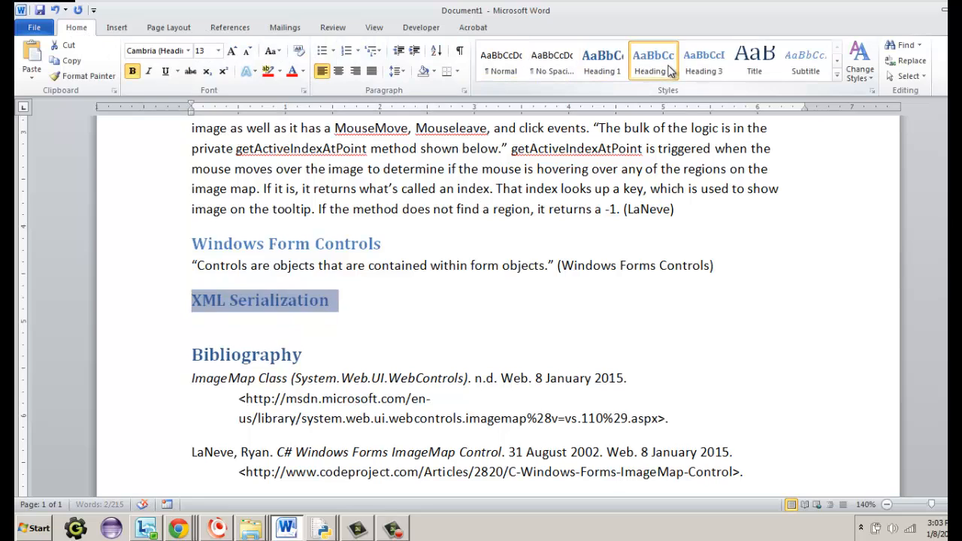
Step: Add a Normal-style paragraph below the XML Serialization heading, beginning with an opening quotation mark
{"action": "left_click", "coordinate": [413, 315]}
{"action": "key", "text": "Return"}
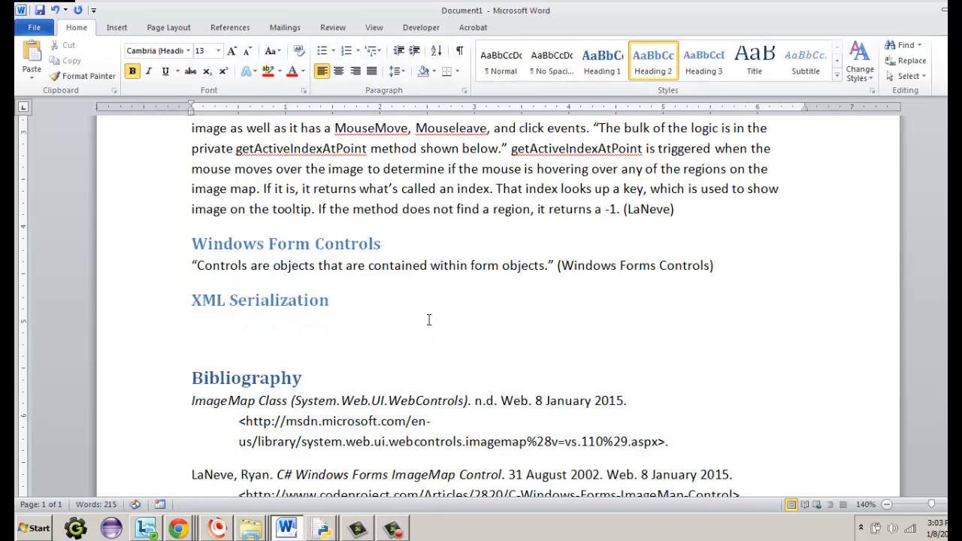
{"action": "type", "text": "\""}
{"action": "key", "text": "BackSpace"}
{"action": "key", "text": "BackSpace"}
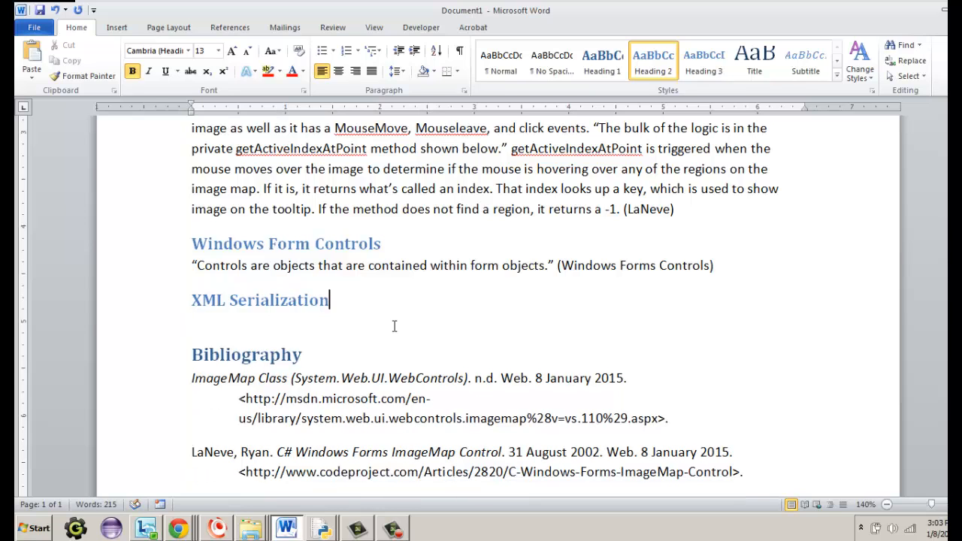
{"action": "key", "text": "Return"}
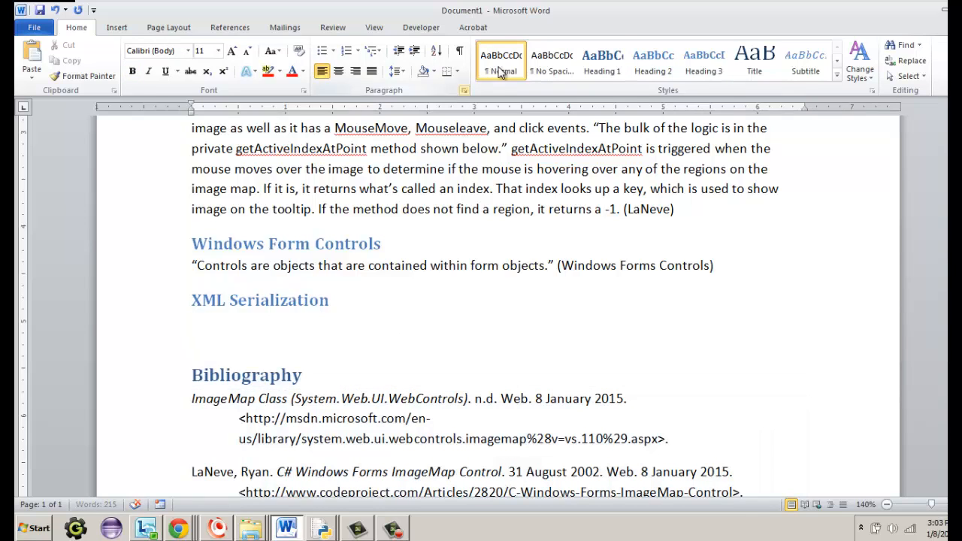
{"action": "type", "text": "\""}
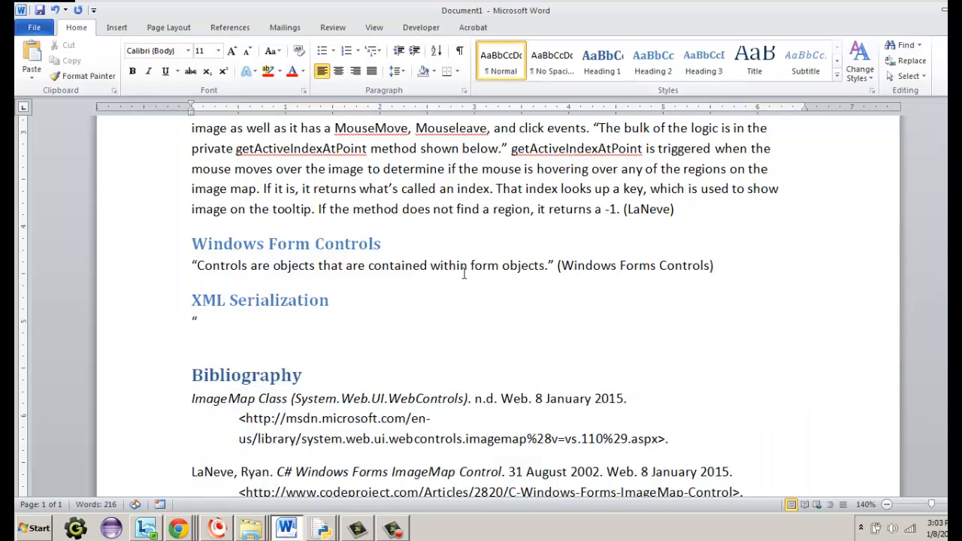
Step: Copy the article's paragraph defining object serialization from Chrome into the Word quotation as text only, and close the quotation marks
{"action": "key", "text": "alt+Tab"}
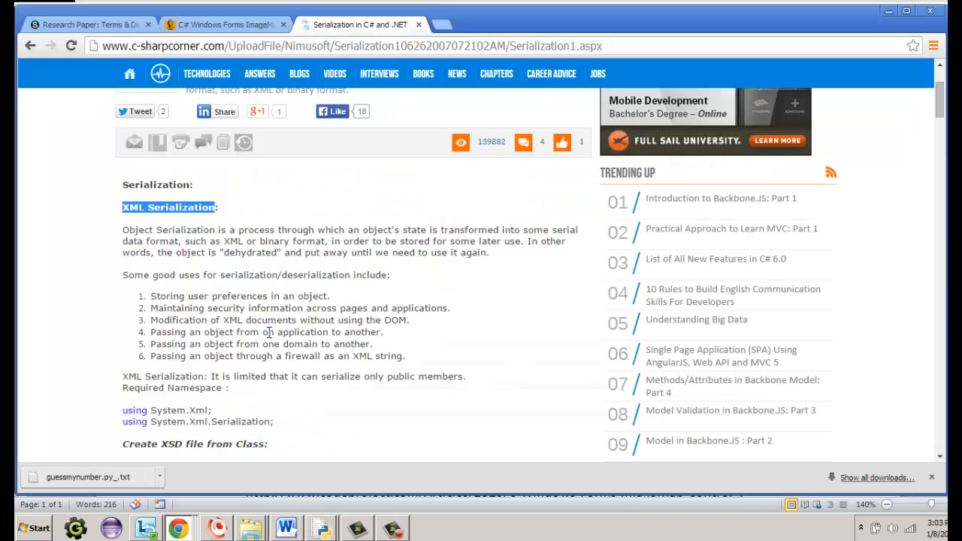
{"action": "left_click_drag", "start_coordinate": [123, 233], "coordinate": [494, 254]}
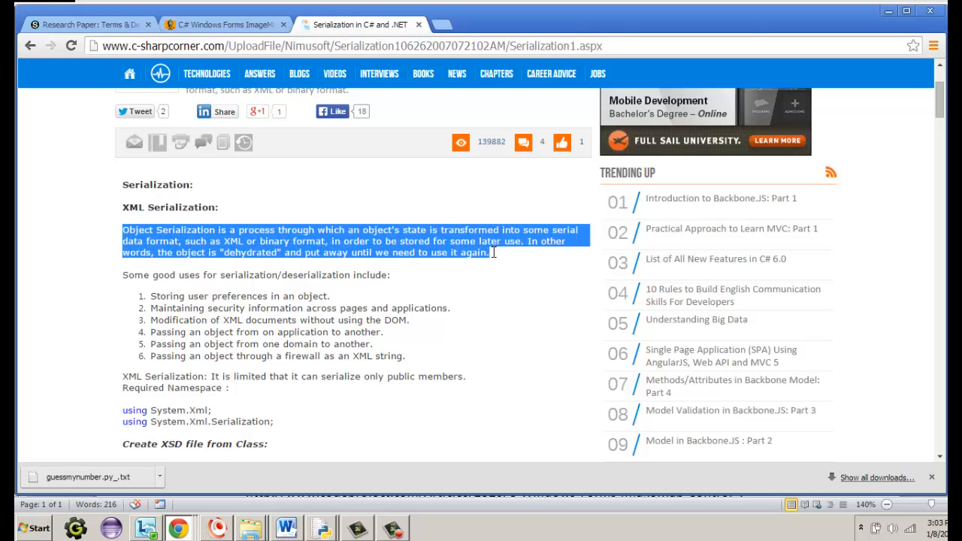
{"action": "right_click", "coordinate": [408, 239]}
{"action": "left_click", "coordinate": [449, 250]}
{"action": "key", "text": "alt+Tab"}
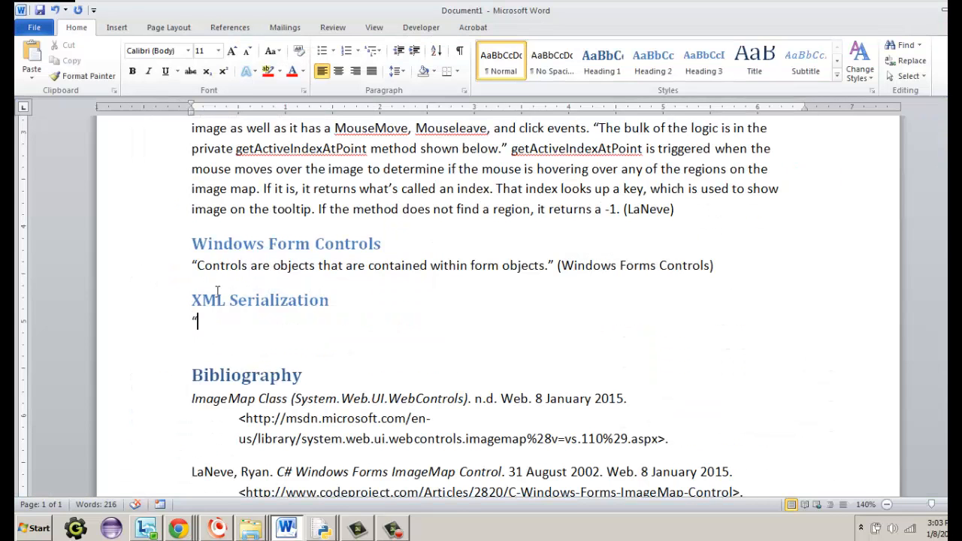
{"action": "type", "text": "\""}
{"action": "right_click", "coordinate": [217, 328]}
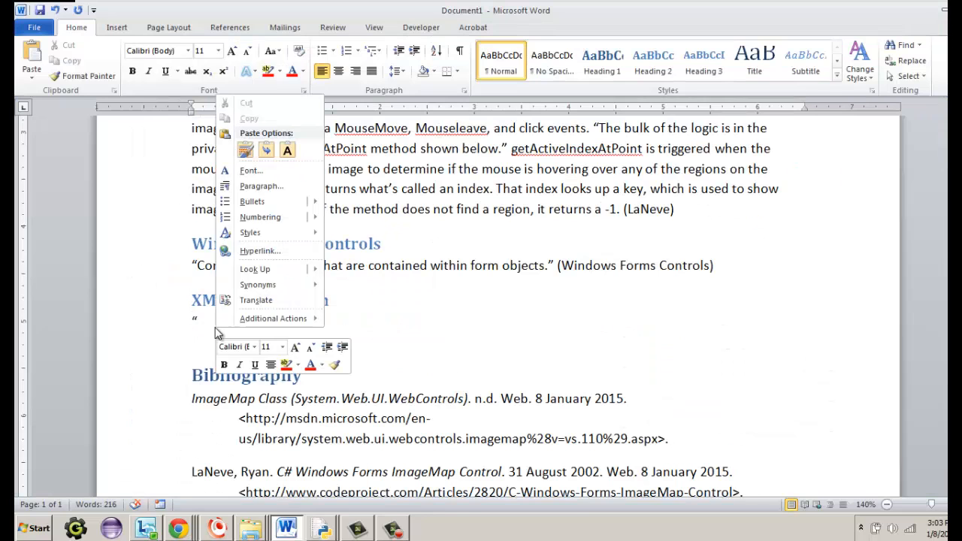
{"action": "left_click", "coordinate": [287, 151]}
{"action": "type", "text": "\""}
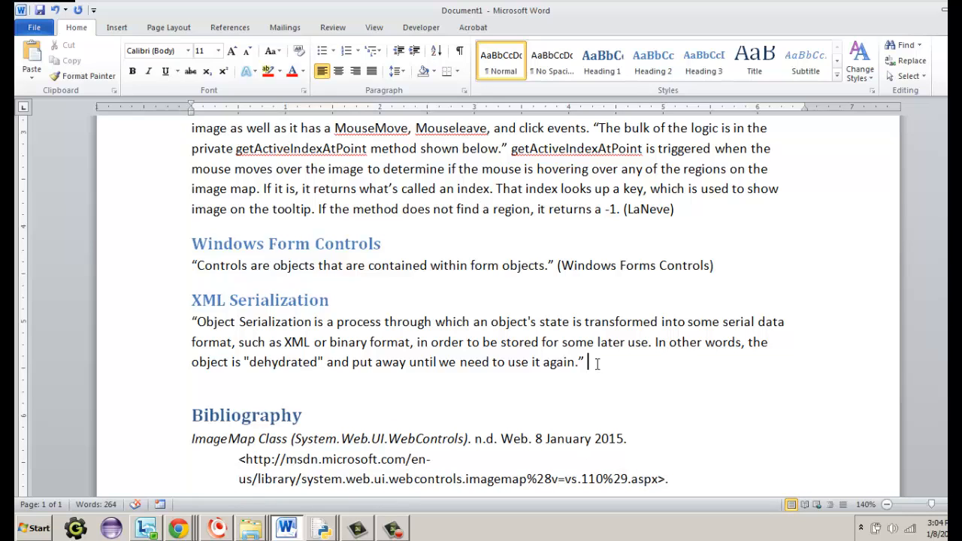
Step: Choose MLA Seventh Edition as the document's citation style
{"action": "left_click", "coordinate": [230, 29]}
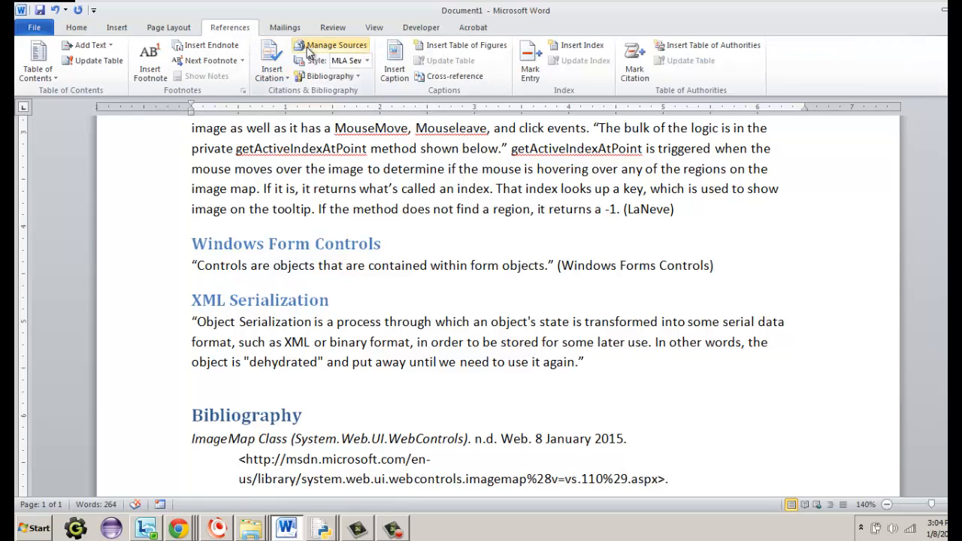
{"action": "left_click", "coordinate": [369, 60]}
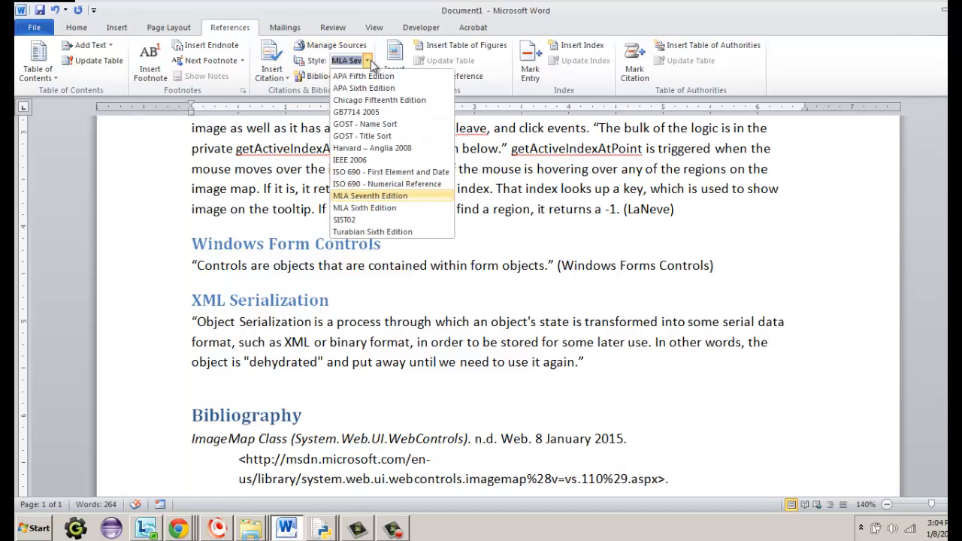
{"action": "left_click", "coordinate": [385, 196]}
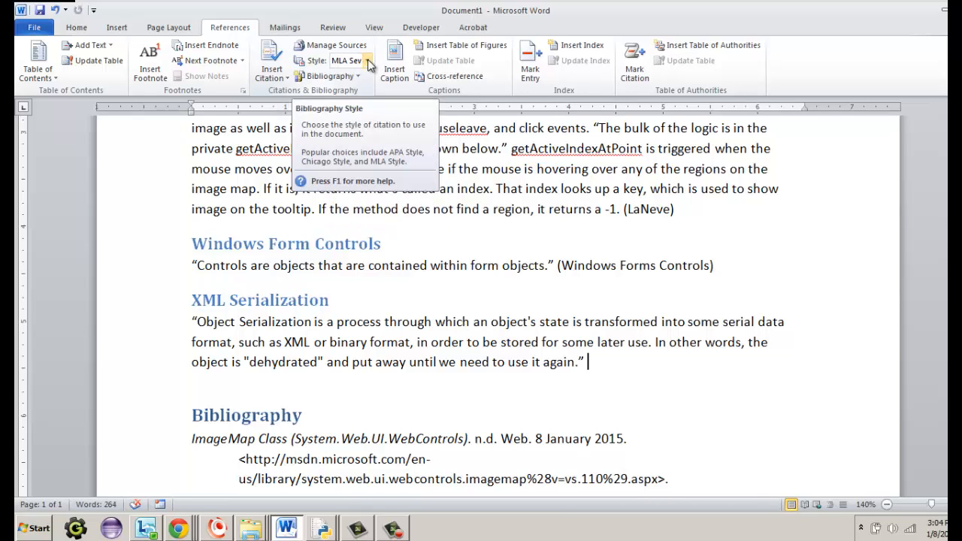
Step: Start a new source for a citation after the quotation, review the source types and choose Web site
{"action": "left_click", "coordinate": [283, 80]}
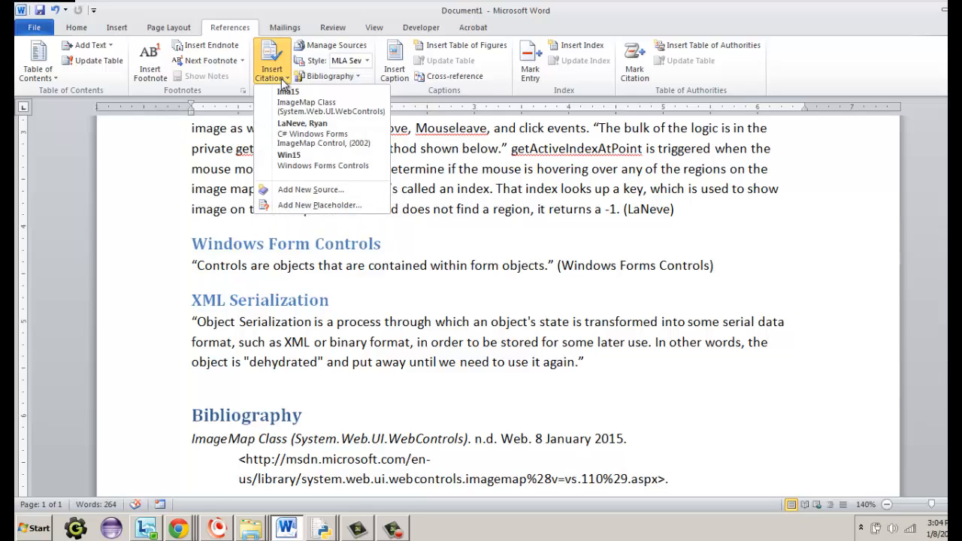
{"action": "left_click", "coordinate": [309, 191]}
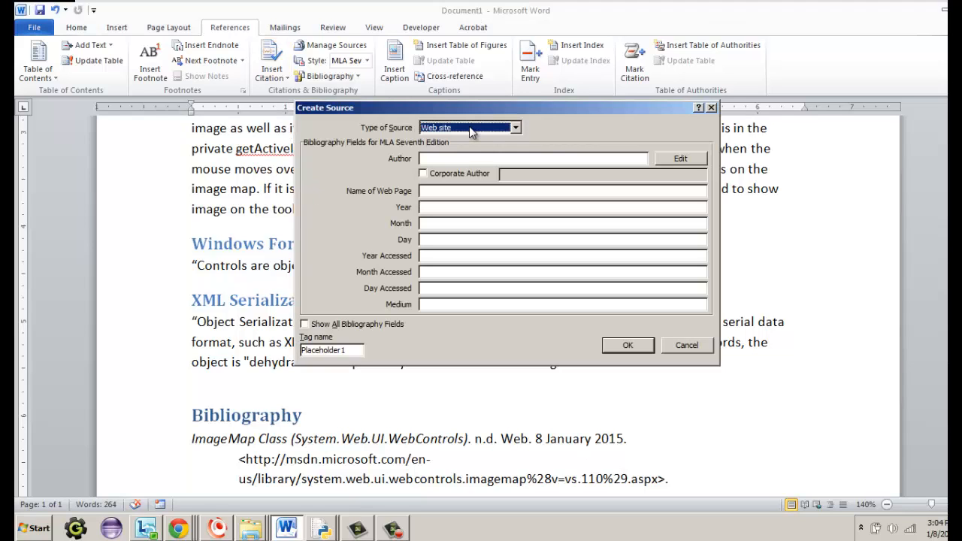
{"action": "left_click", "coordinate": [516, 128]}
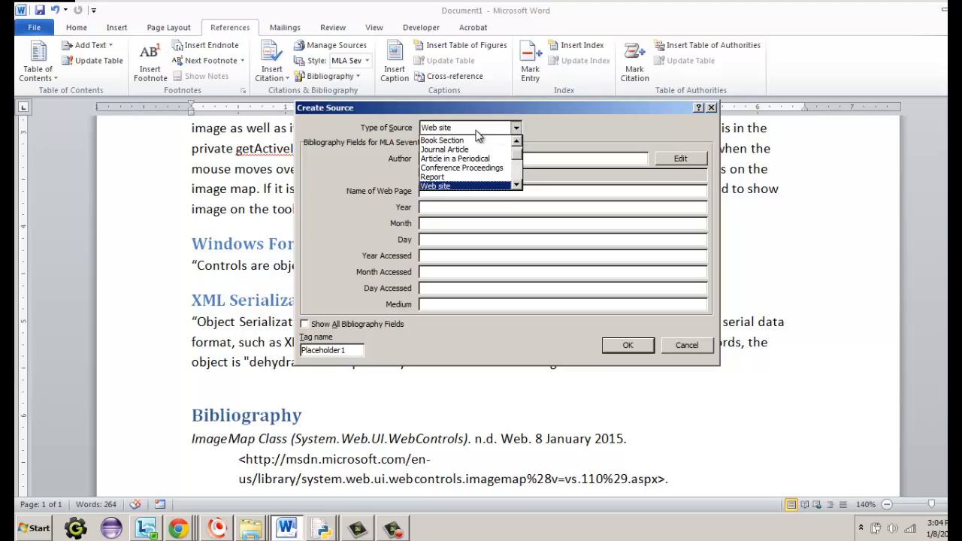
{"action": "left_click", "coordinate": [517, 141]}
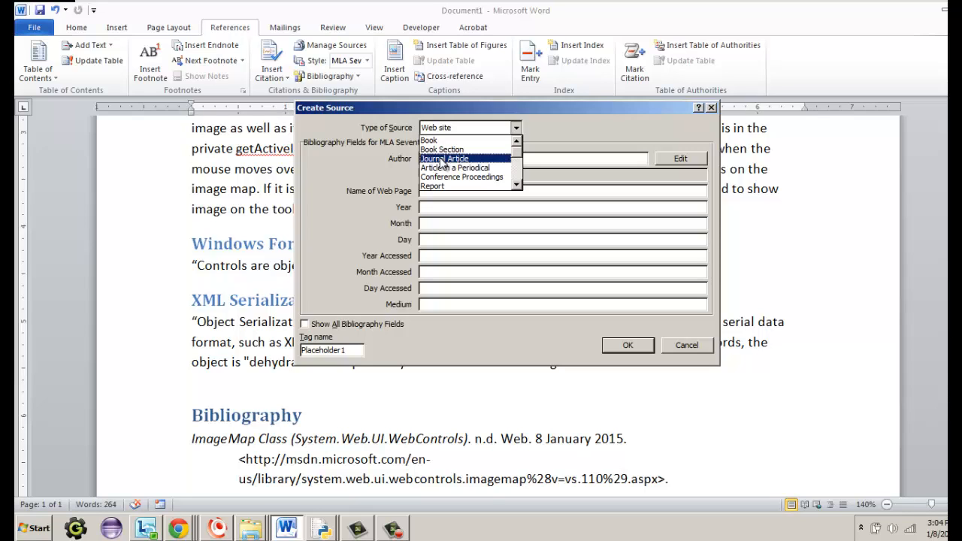
{"action": "left_click", "coordinate": [519, 186]}
{"action": "left_click", "coordinate": [519, 186]}
{"action": "left_click", "coordinate": [518, 186]}
{"action": "left_click", "coordinate": [519, 187]}
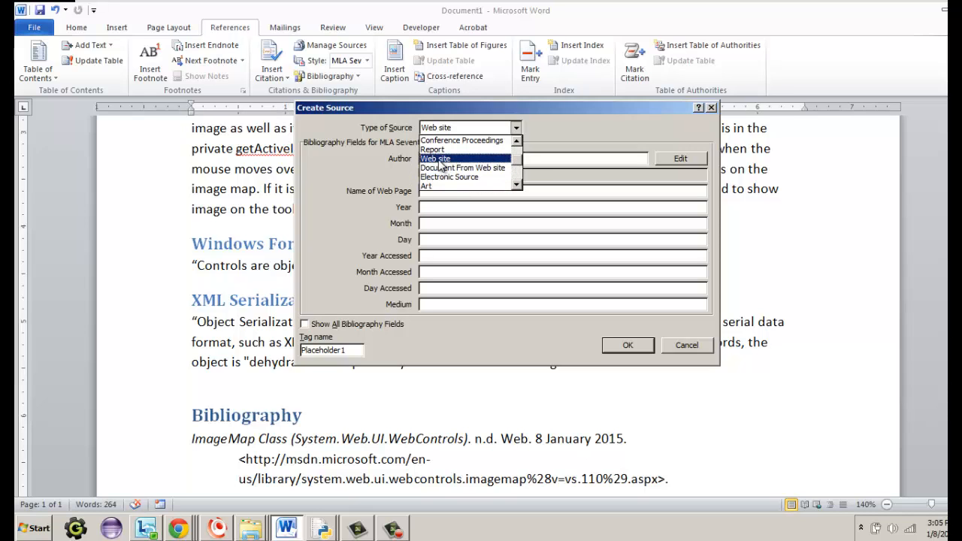
{"action": "left_click", "coordinate": [439, 159]}
{"action": "left_click", "coordinate": [449, 158]}
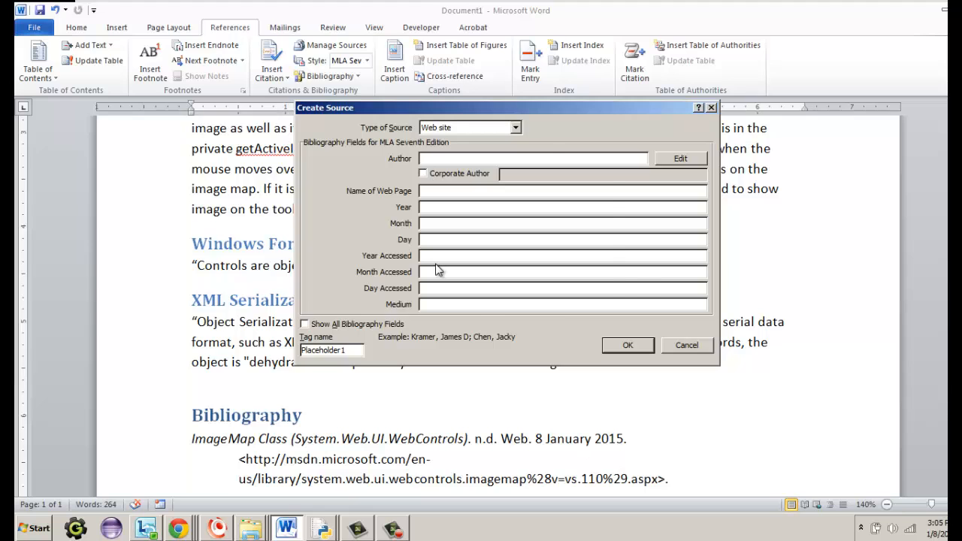
Step: Copy the article title "Serialization in C# and .NET" from Chrome into the Word source's web page name
{"action": "key", "text": "alt+Tab"}
{"action": "left_click", "coordinate": [331, 328]}
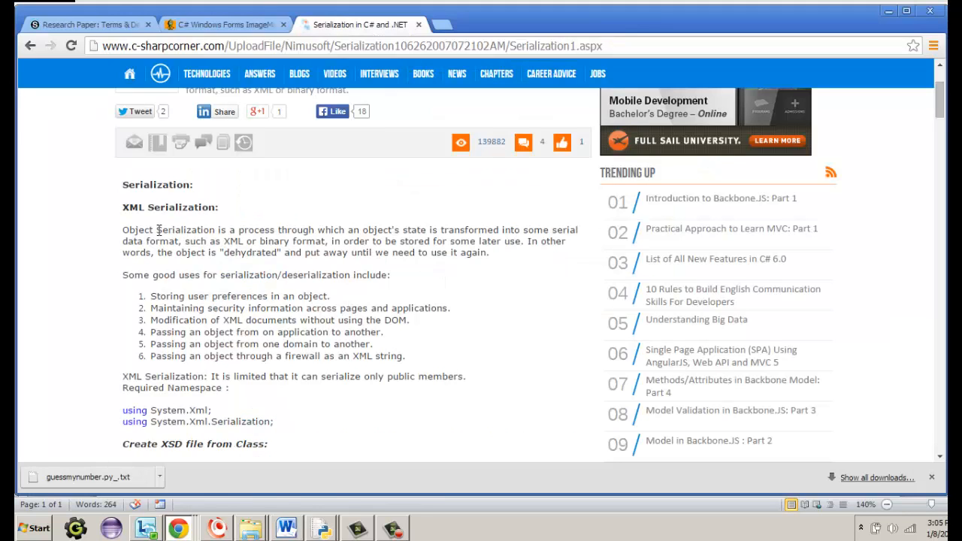
{"action": "left_click_drag", "start_coordinate": [123, 189], "coordinate": [342, 231]}
{"action": "scroll", "coordinate": [226, 264], "scroll_direction": "up", "scroll_amount": 3}
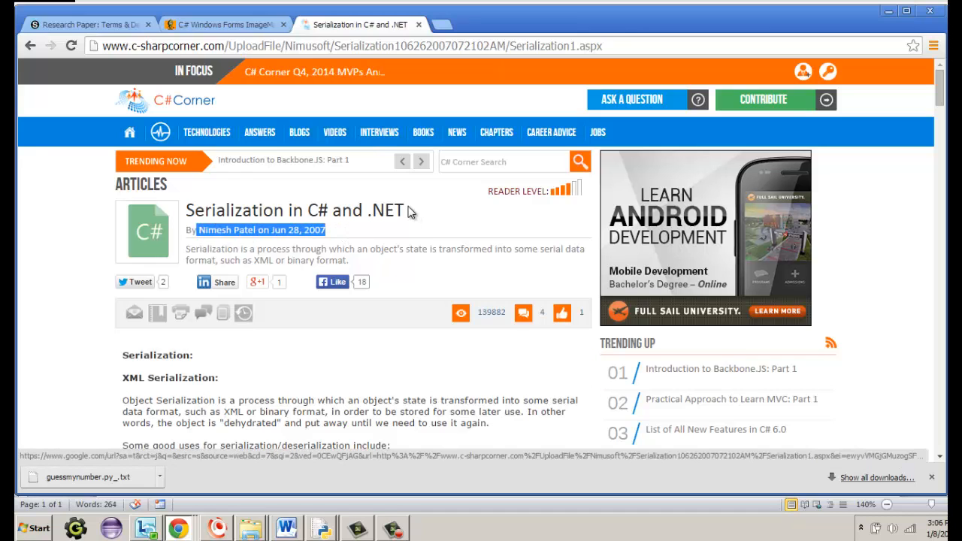
{"action": "left_click_drag", "start_coordinate": [415, 213], "coordinate": [396, 212]}
{"action": "left_click_drag", "start_coordinate": [281, 201], "coordinate": [190, 209]}
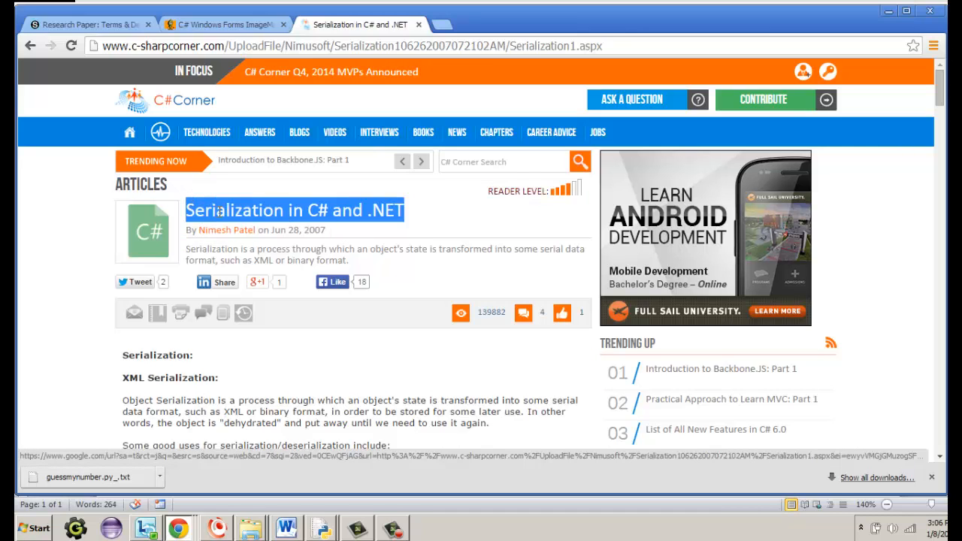
{"action": "right_click", "coordinate": [220, 213]}
{"action": "left_click", "coordinate": [248, 219]}
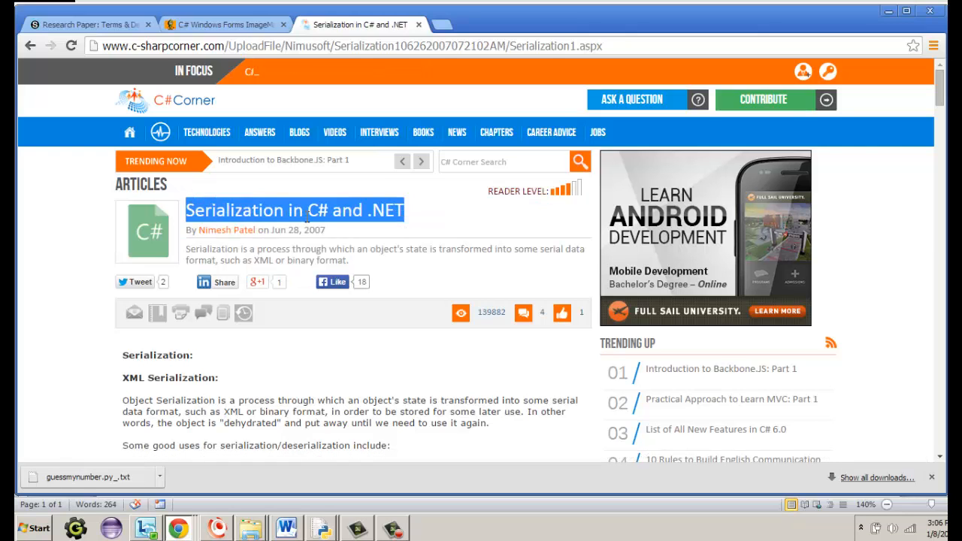
{"action": "key", "text": "alt+Tab"}
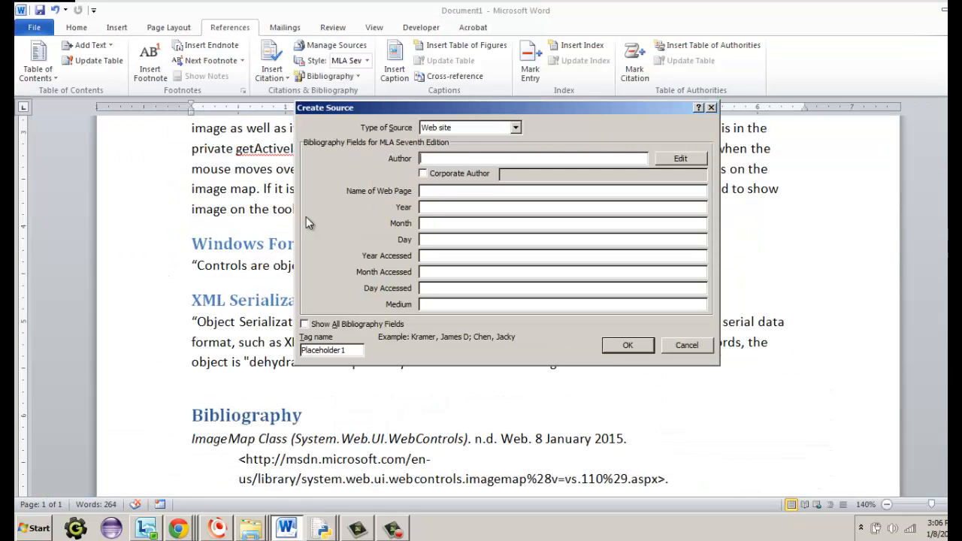
{"action": "left_click", "coordinate": [433, 191]}
{"action": "right_click", "coordinate": [433, 193]}
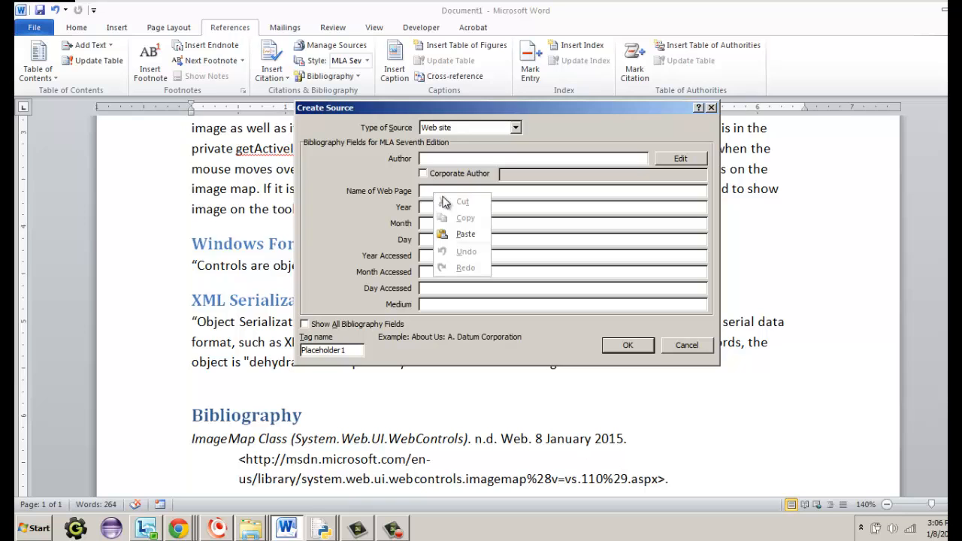
{"action": "left_click", "coordinate": [472, 235]}
Step: Copy the article author's name from Chrome into the author field of the Word source
{"action": "left_click", "coordinate": [427, 158]}
{"action": "key", "text": "alt+Tab"}
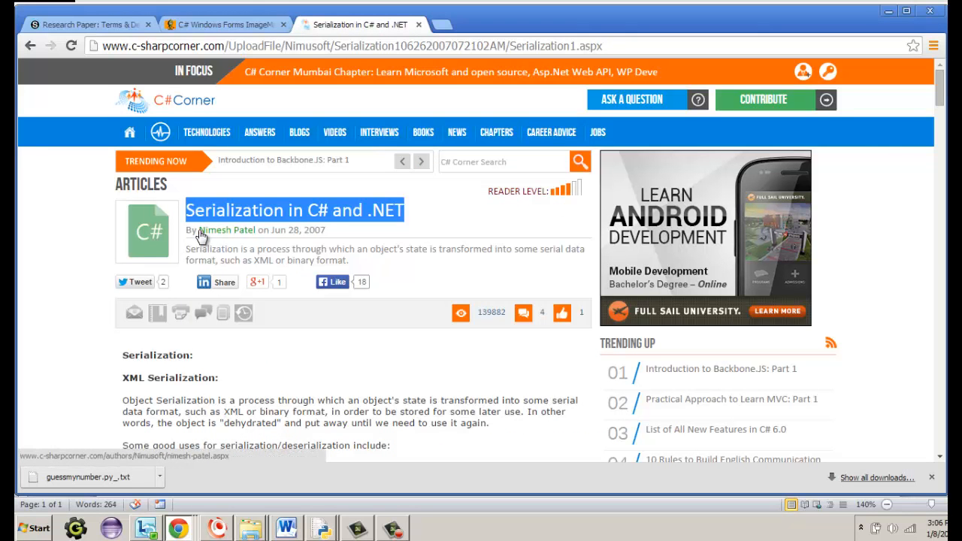
{"action": "left_click_drag", "start_coordinate": [257, 230], "coordinate": [200, 235]}
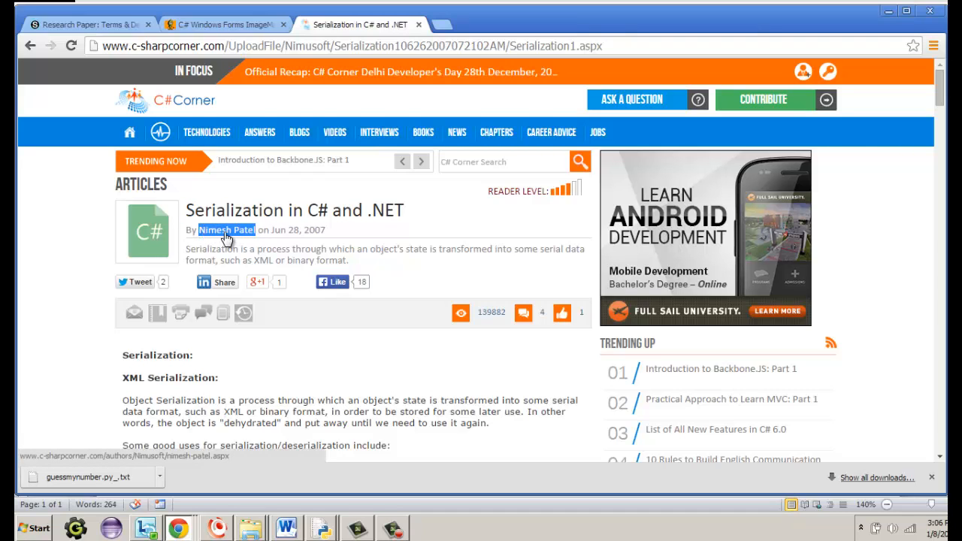
{"action": "left_click_drag", "start_coordinate": [258, 230], "coordinate": [199, 235]}
{"action": "right_click", "coordinate": [209, 232]}
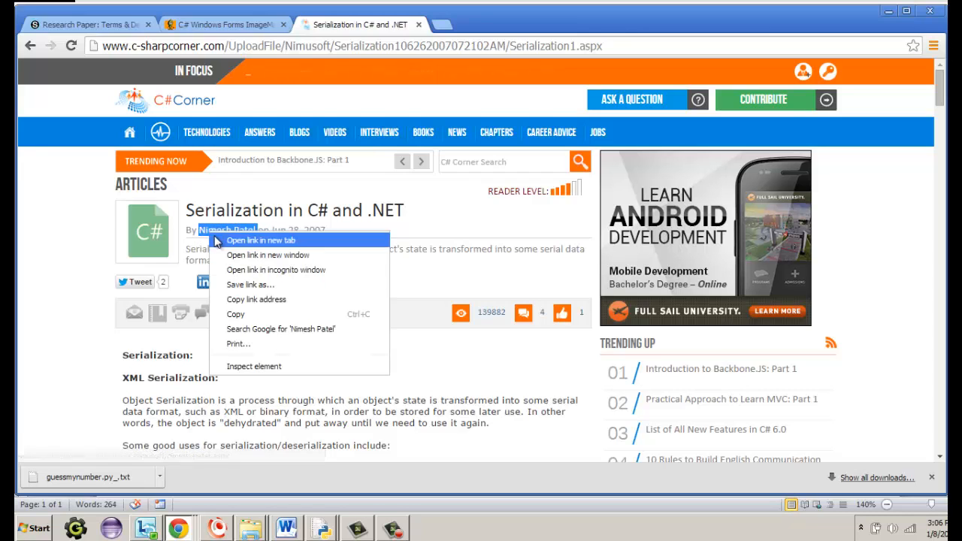
{"action": "left_click", "coordinate": [263, 316]}
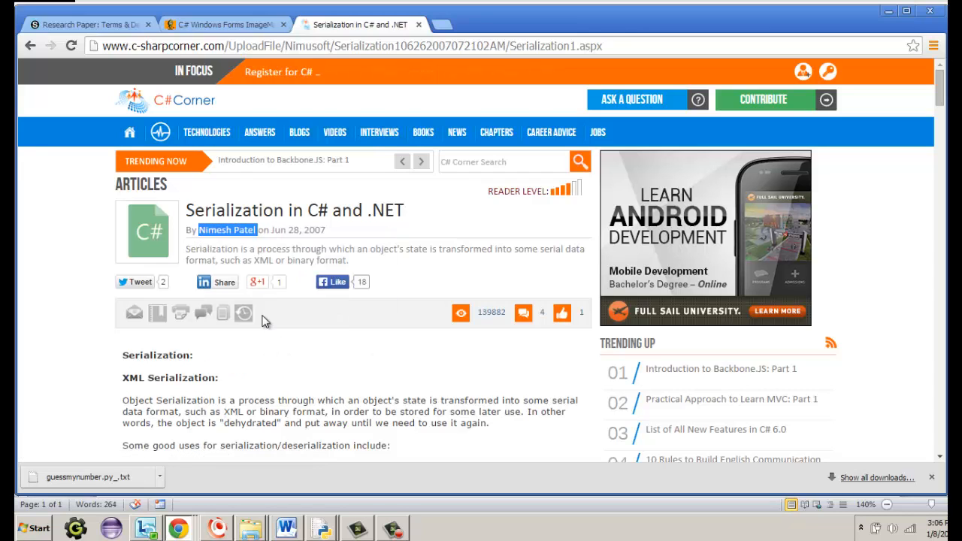
{"action": "left_click", "coordinate": [285, 529]}
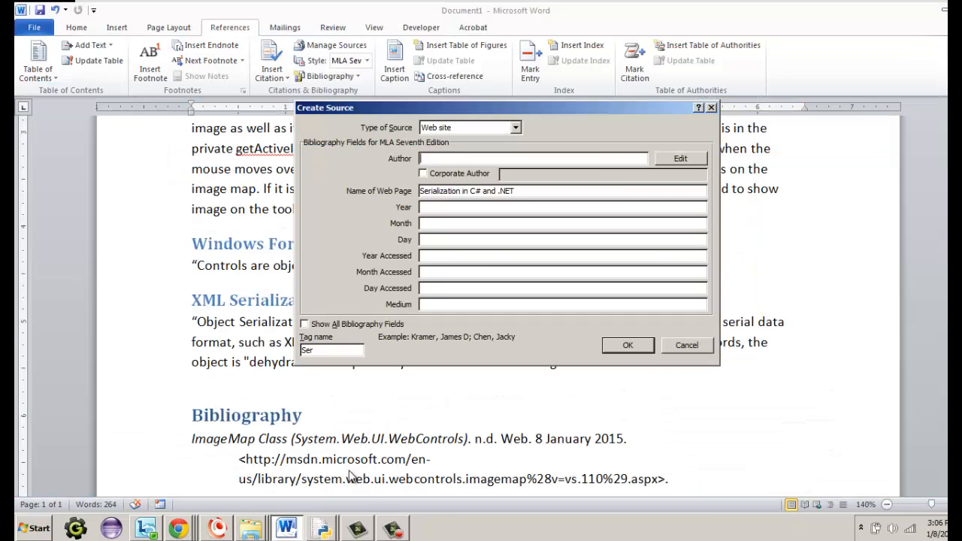
{"action": "right_click", "coordinate": [427, 158]}
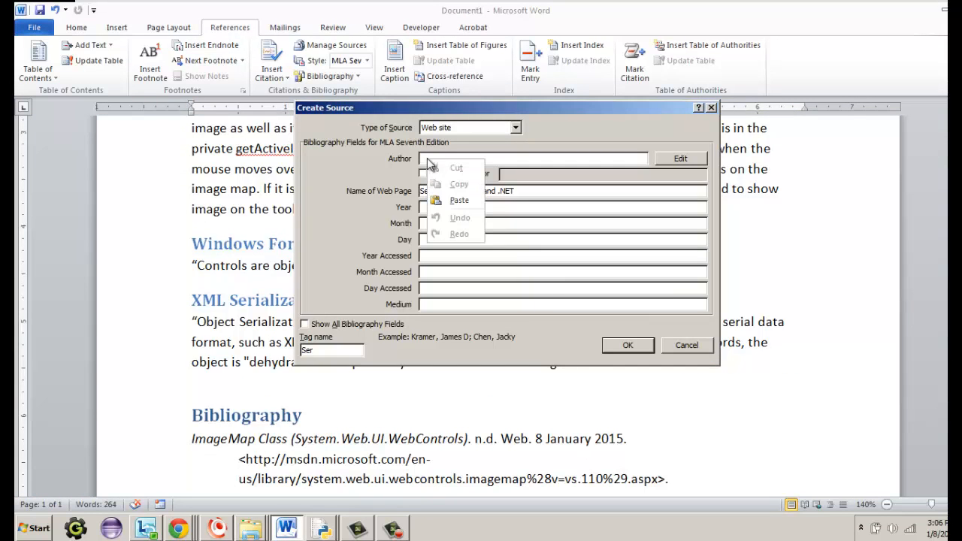
{"action": "left_click", "coordinate": [459, 201]}
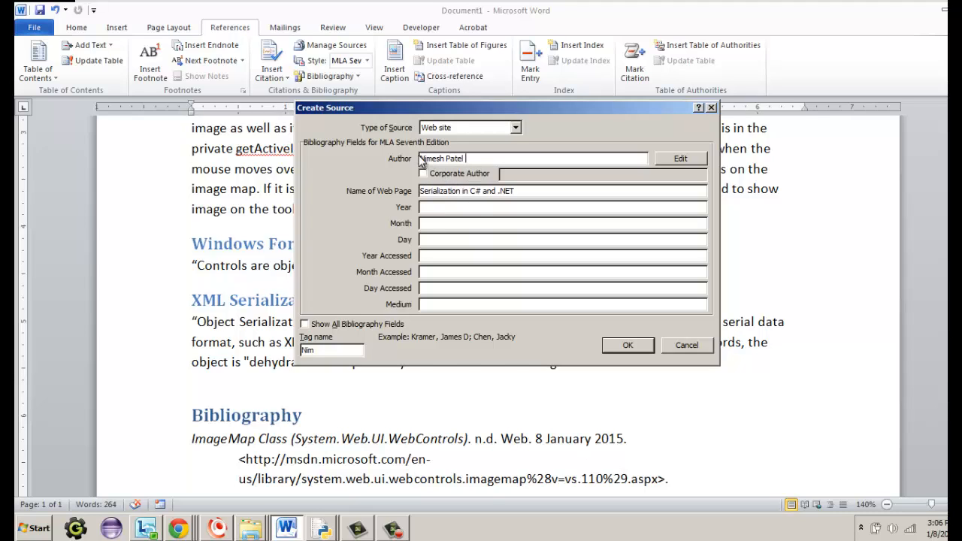
Step: Rearrange the source's author name so the last name comes first, followed by a comma and the first name
{"action": "left_click_drag", "start_coordinate": [422, 159], "coordinate": [473, 158]}
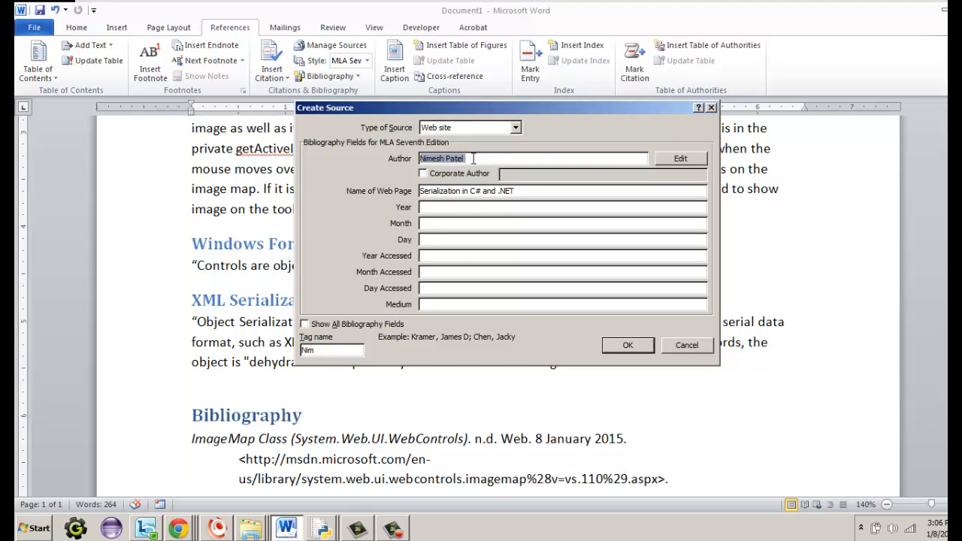
{"action": "double_click", "coordinate": [433, 159]}
{"action": "double_click", "coordinate": [454, 159]}
{"action": "right_click", "coordinate": [457, 156]}
{"action": "left_click", "coordinate": [474, 166]}
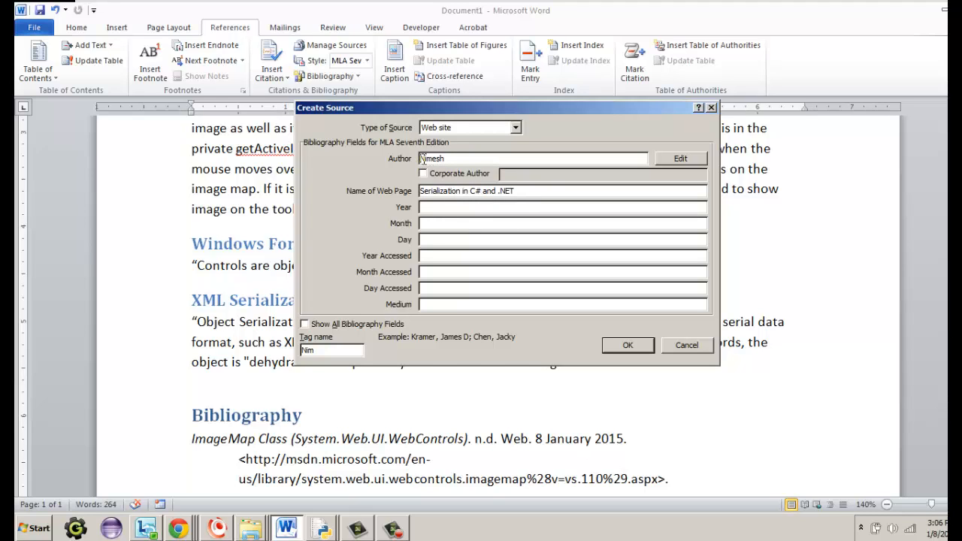
{"action": "key", "text": "ctrl+v"}
{"action": "type", "text": ","}
{"action": "left_click", "coordinate": [680, 158]}
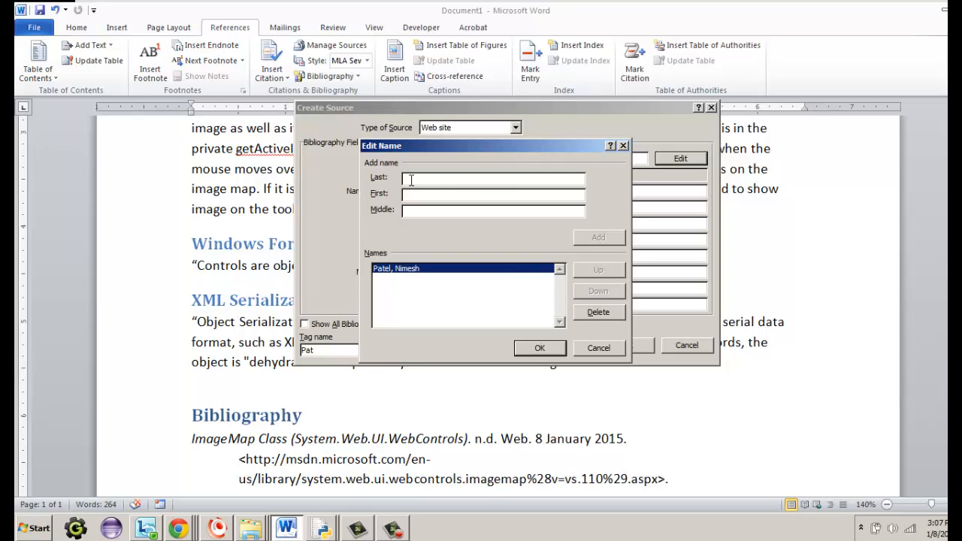
{"action": "left_click", "coordinate": [410, 194]}
{"action": "left_click", "coordinate": [601, 348]}
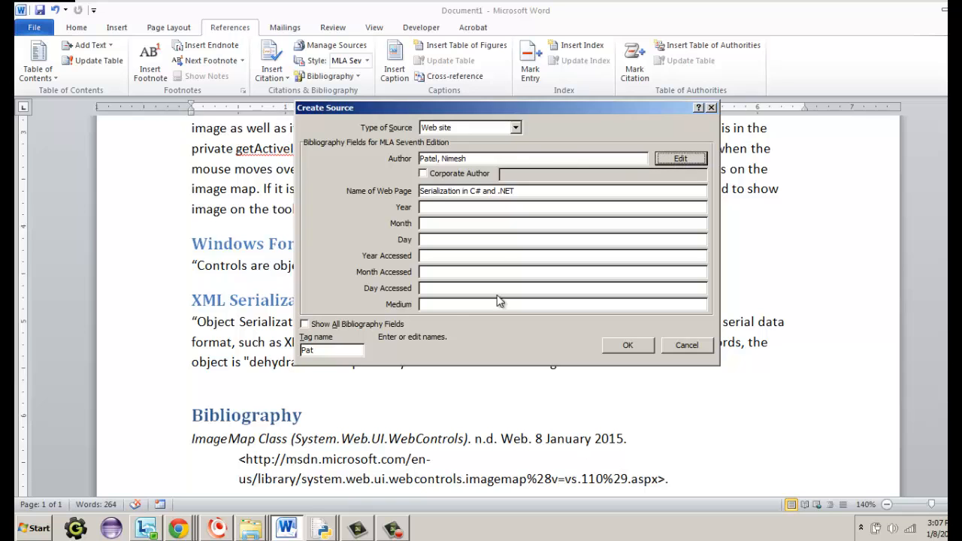
Step: Look up the article's publication date in Chrome and enter year 2007, month June and day 27 in the Word source
{"action": "left_click", "coordinate": [460, 208]}
{"action": "key", "text": "alt+Tab"}
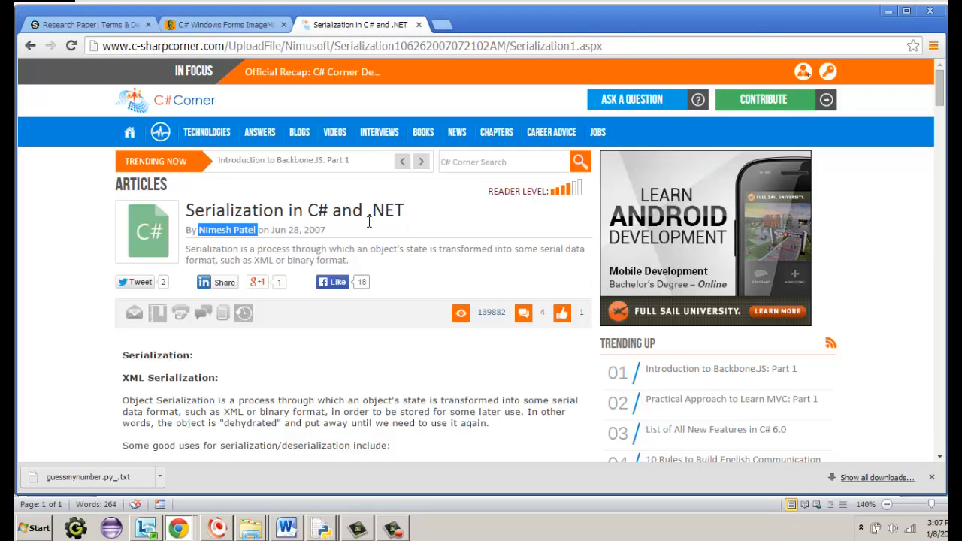
{"action": "left_click_drag", "start_coordinate": [270, 230], "coordinate": [329, 229]}
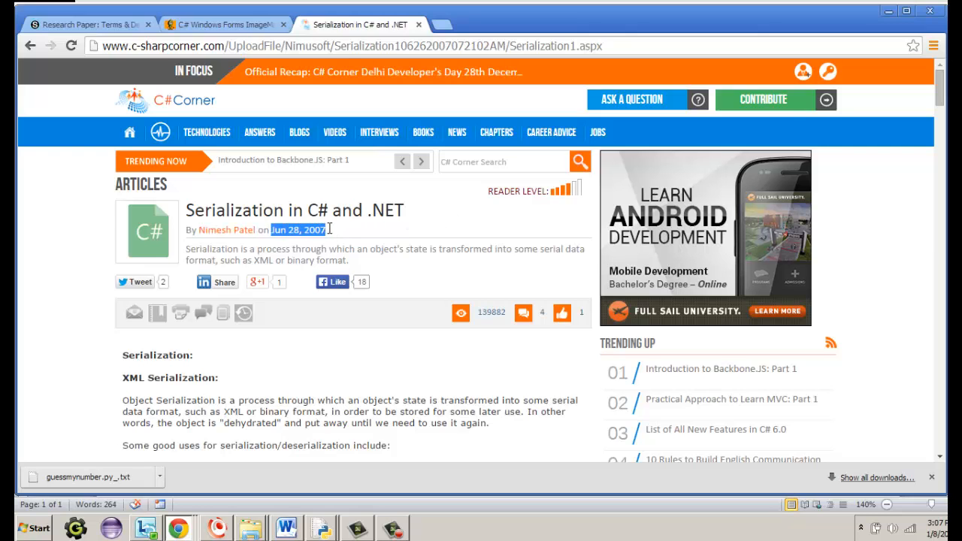
{"action": "key", "text": "alt+Tab"}
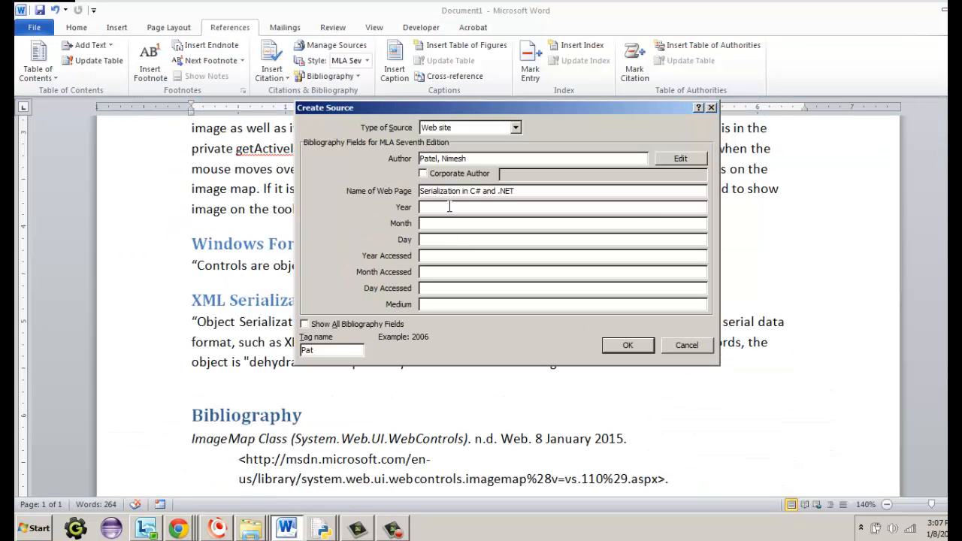
{"action": "type", "text": "2007"}
{"action": "left_click", "coordinate": [445, 224]}
{"action": "left_click", "coordinate": [439, 207]}
{"action": "key", "text": "Tab"}
{"action": "left_click", "coordinate": [444, 242]}
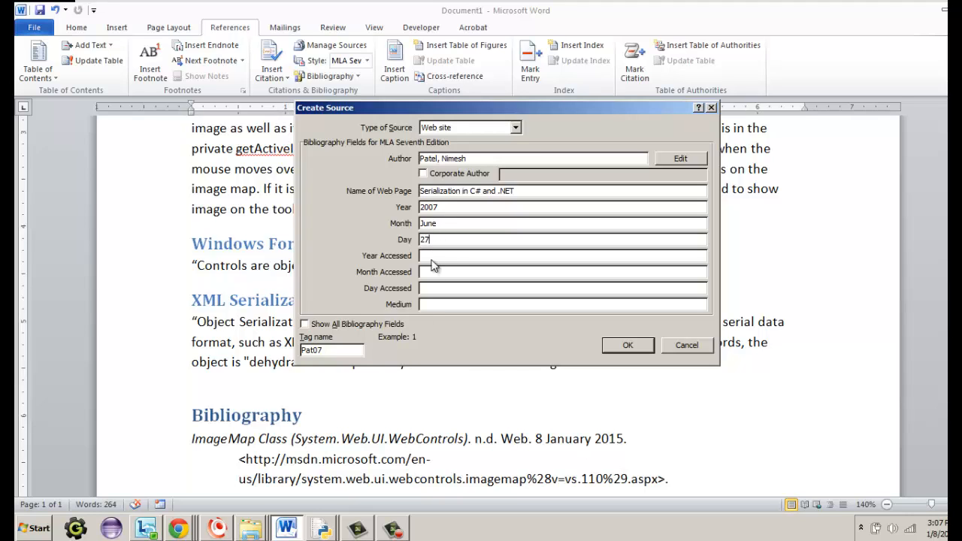
Step: Set the source's access date to year 2015, month January and day 8
{"action": "left_click", "coordinate": [435, 256]}
{"action": "key", "text": "Tab"}
{"action": "key", "text": "Tab"}
{"action": "type", "text": "8"}
Step: Consult the MLA 7th edition list of medium of publication types in Chrome and enter Web as the Word source's medium
{"action": "left_click", "coordinate": [446, 303]}
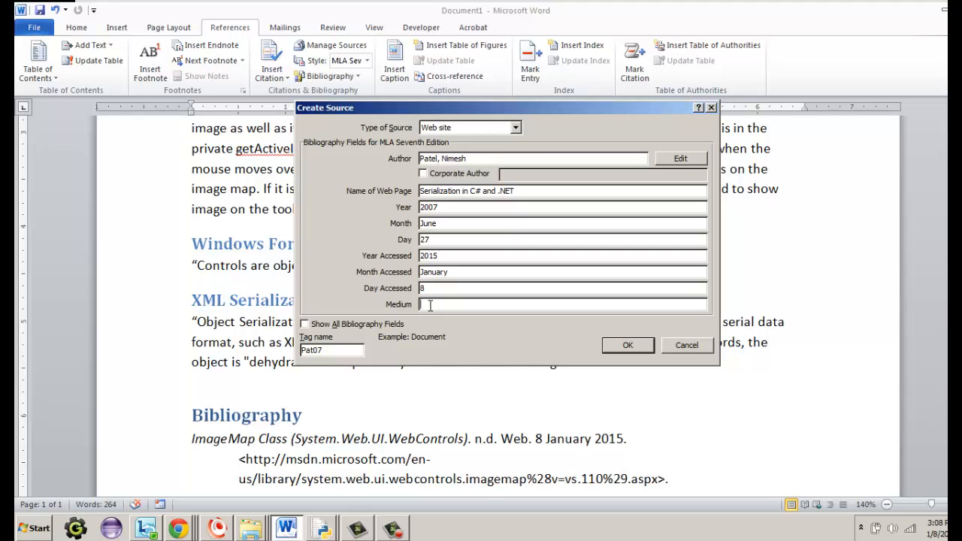
{"action": "left_click", "coordinate": [185, 531]}
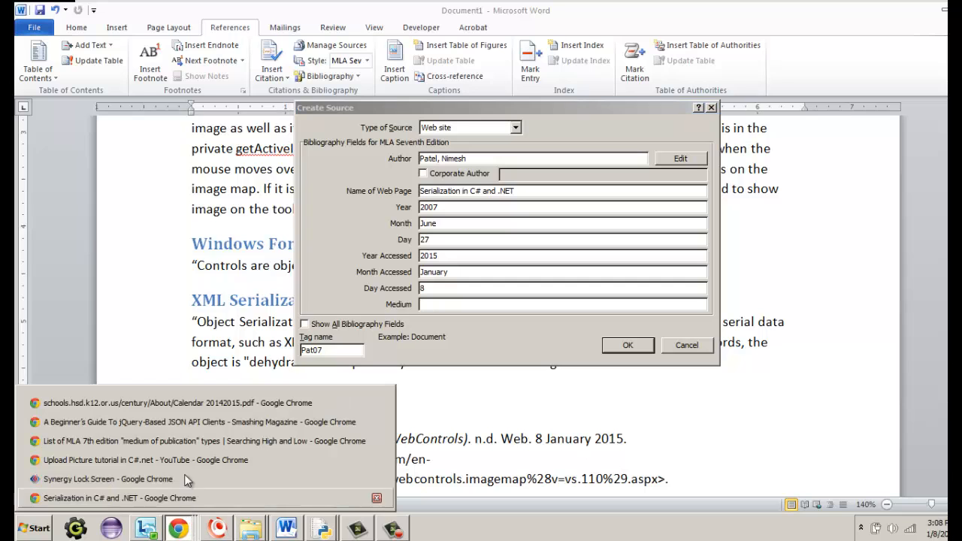
{"action": "left_click", "coordinate": [177, 439]}
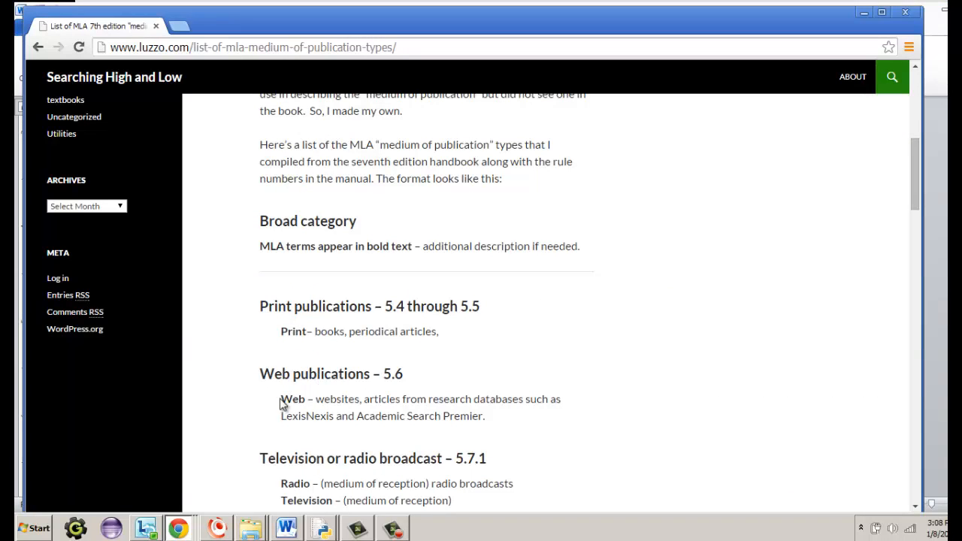
{"action": "left_click_drag", "start_coordinate": [281, 399], "coordinate": [309, 399]}
{"action": "right_click", "coordinate": [302, 399]}
{"action": "left_click", "coordinate": [331, 407]}
{"action": "left_click", "coordinate": [300, 194]}
{"action": "scroll", "coordinate": [527, 378], "scroll_direction": "down", "scroll_amount": 2}
{"action": "scroll", "coordinate": [531, 376], "scroll_direction": "down", "scroll_amount": 2}
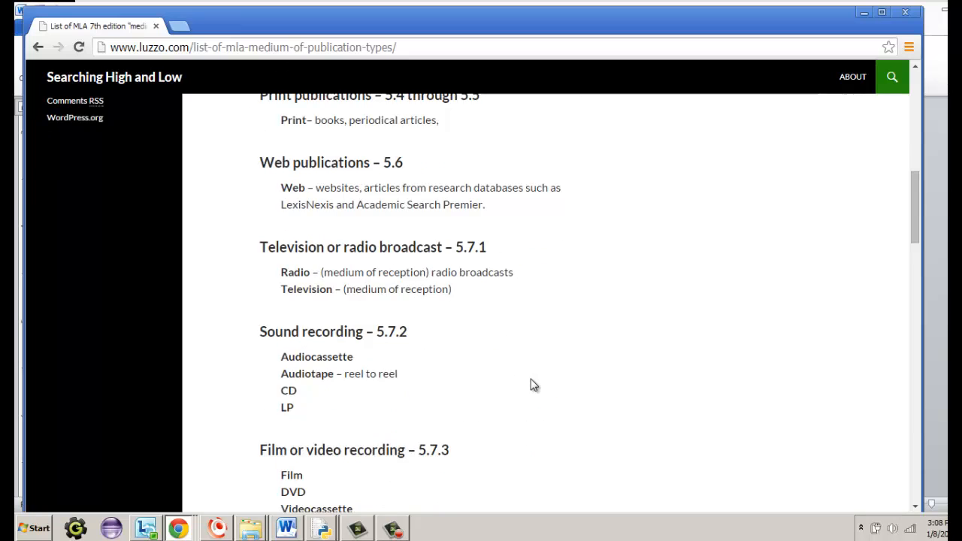
{"action": "scroll", "coordinate": [532, 376], "scroll_direction": "up", "scroll_amount": 1}
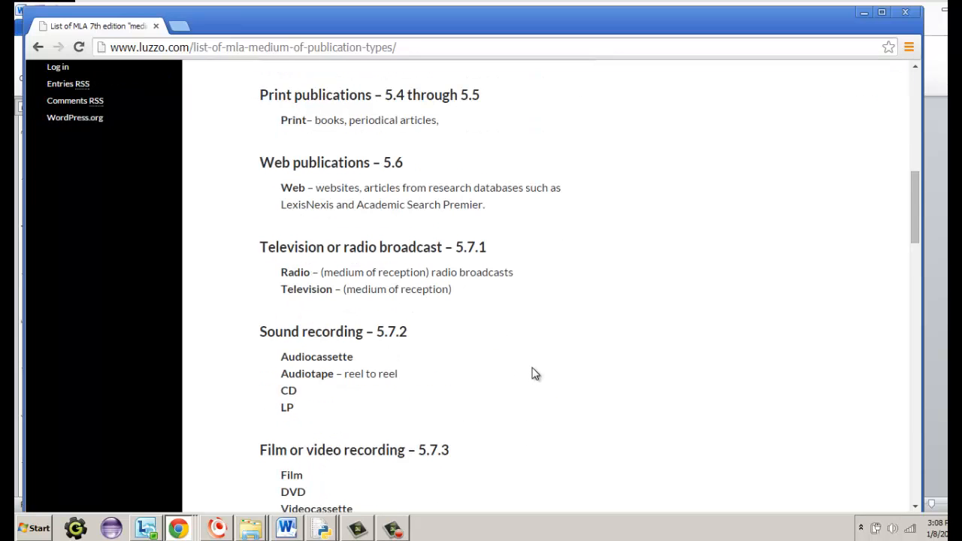
{"action": "key", "text": "alt+Tab"}
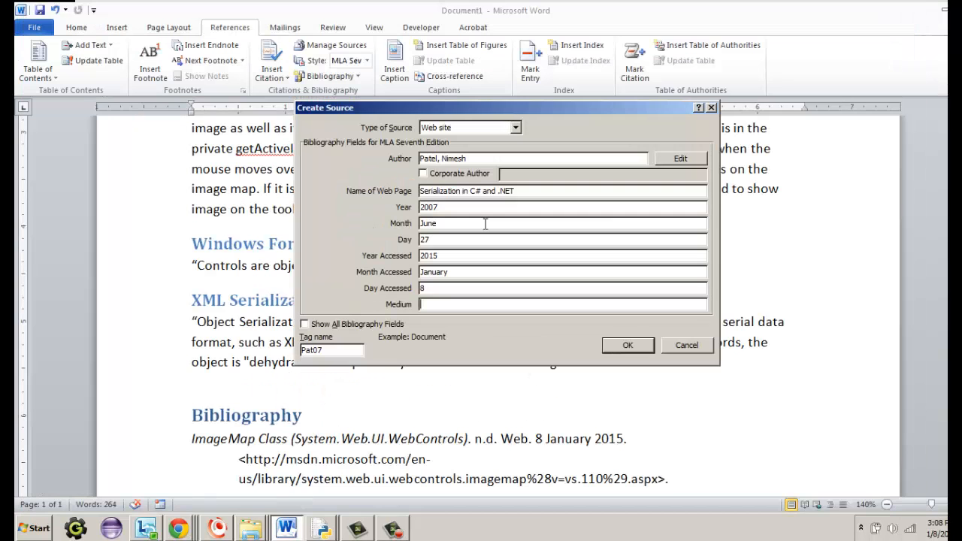
{"action": "type", "text": "Web"}
{"action": "left_click_drag", "start_coordinate": [443, 304], "coordinate": [412, 306]}
Step: Copy the full web address of the C# Corner serialization article in Chrome and return to the Word source form
{"action": "key", "text": "alt+Tab"}
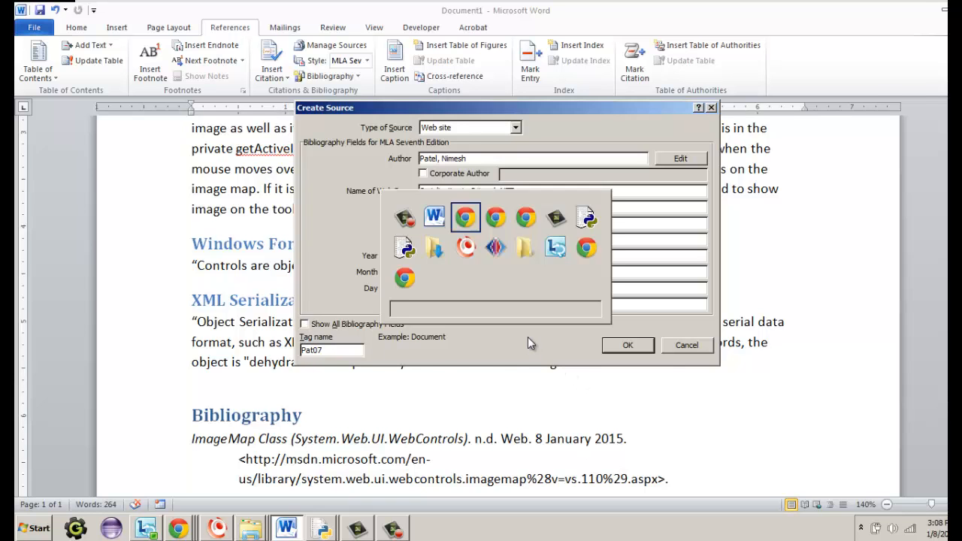
{"action": "left_click_drag", "start_coordinate": [399, 48], "coordinate": [114, 47]}
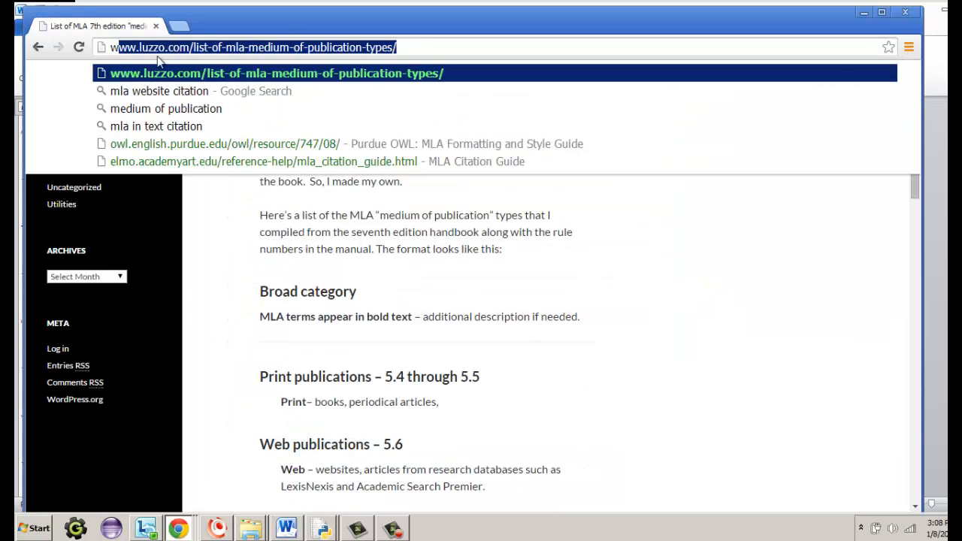
{"action": "key", "text": "alt+Tab"}
{"action": "key", "text": "alt+Tab"}
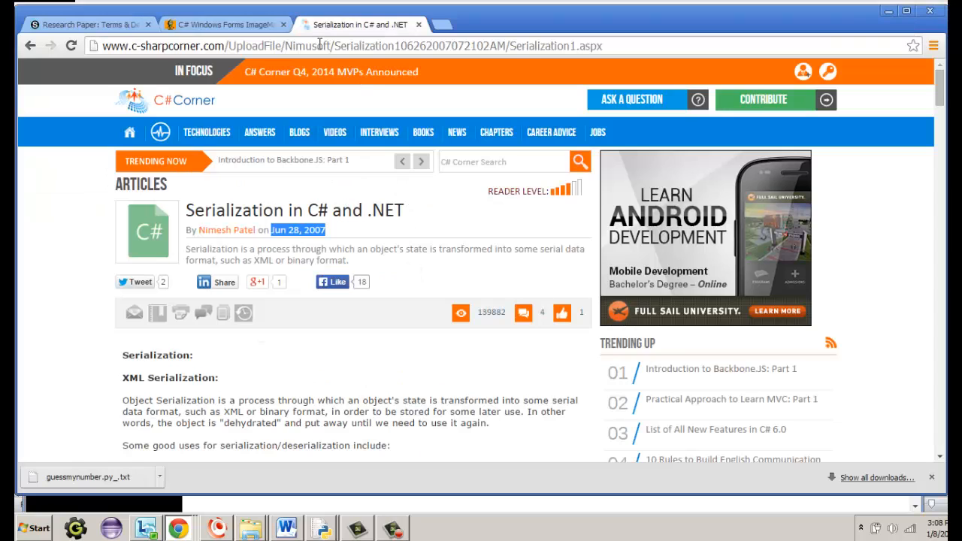
{"action": "left_click", "coordinate": [321, 46]}
{"action": "right_click", "coordinate": [324, 47]}
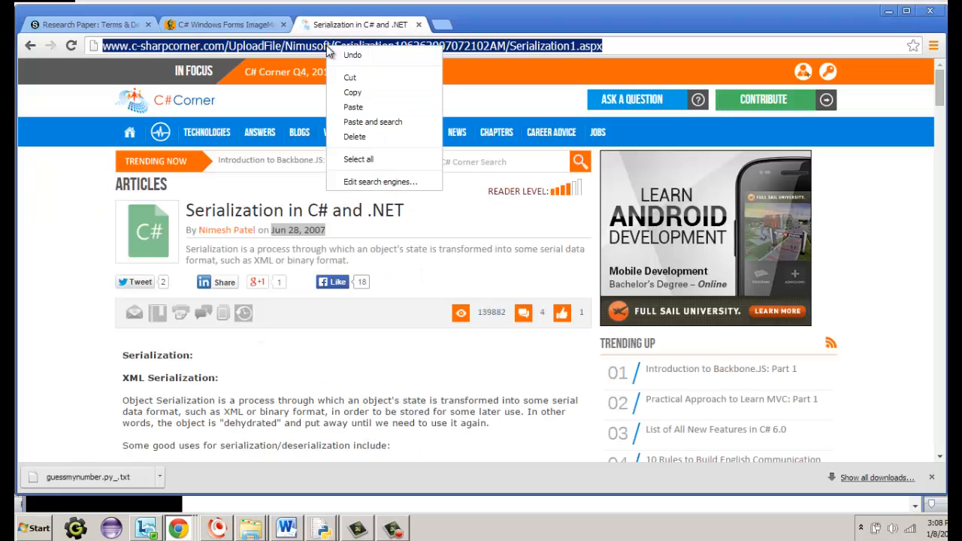
{"action": "left_click", "coordinate": [350, 92]}
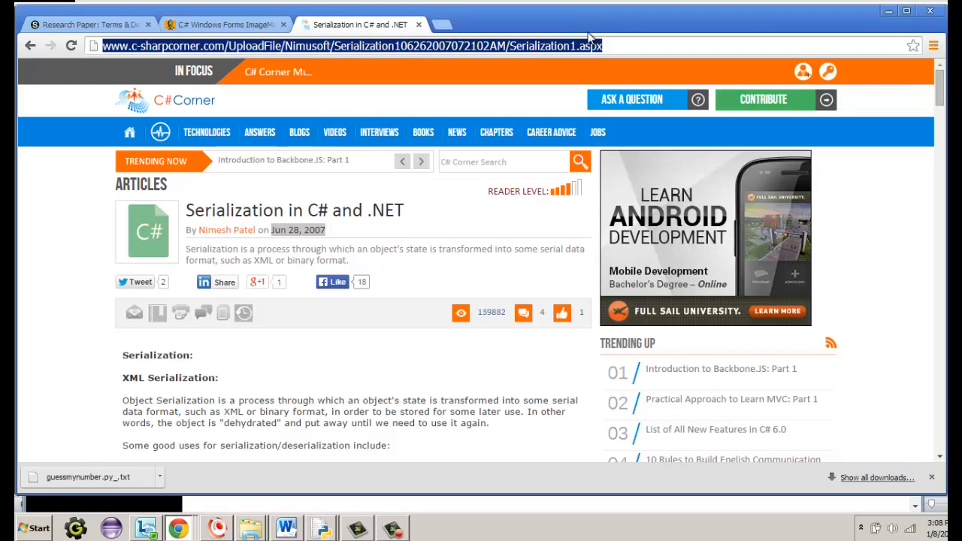
{"action": "key", "text": "alt+Tab"}
{"action": "key", "text": "alt+Tab"}
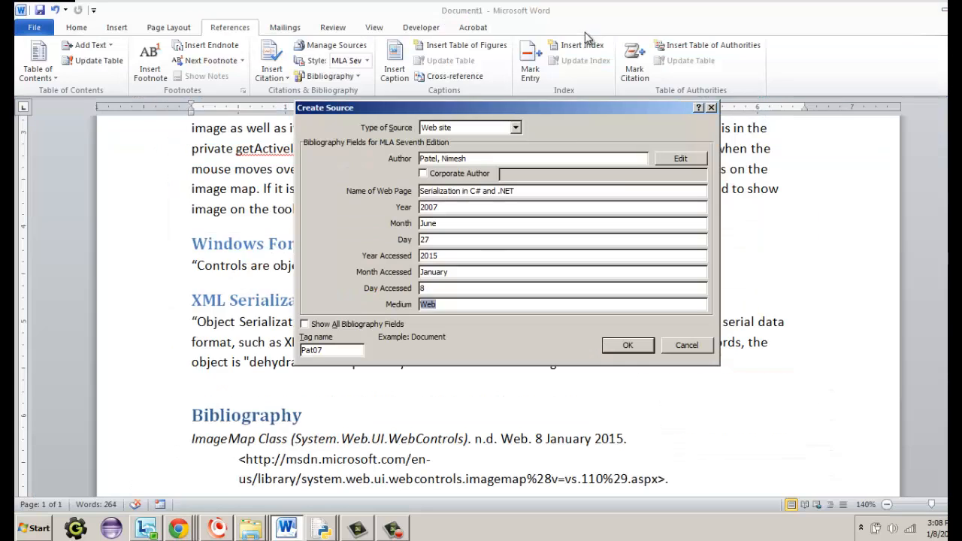
Step: Show all bibliography fields, paste the copied article address as the source's URL and save the source to insert its citation
{"action": "left_click", "coordinate": [305, 326]}
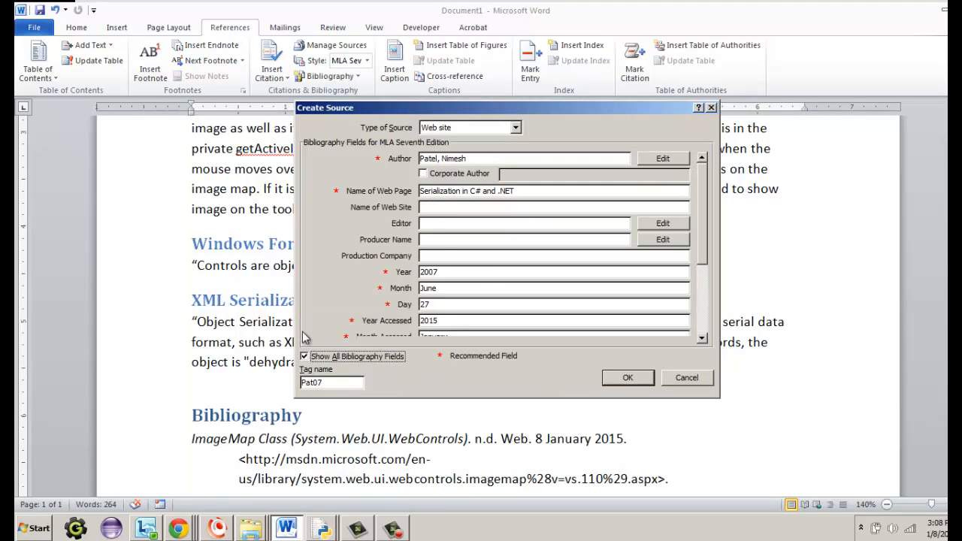
{"action": "left_click_drag", "start_coordinate": [702, 265], "coordinate": [705, 306]}
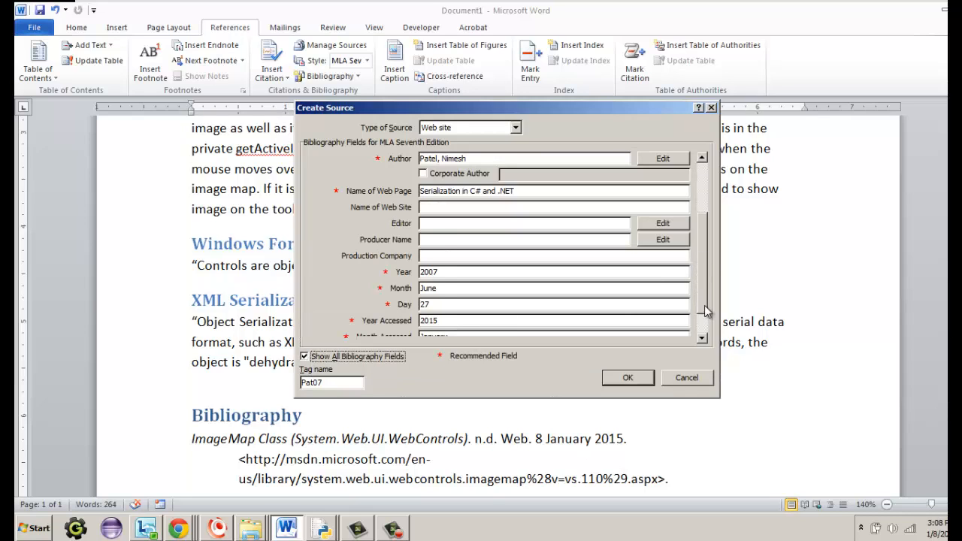
{"action": "left_click", "coordinate": [440, 271]}
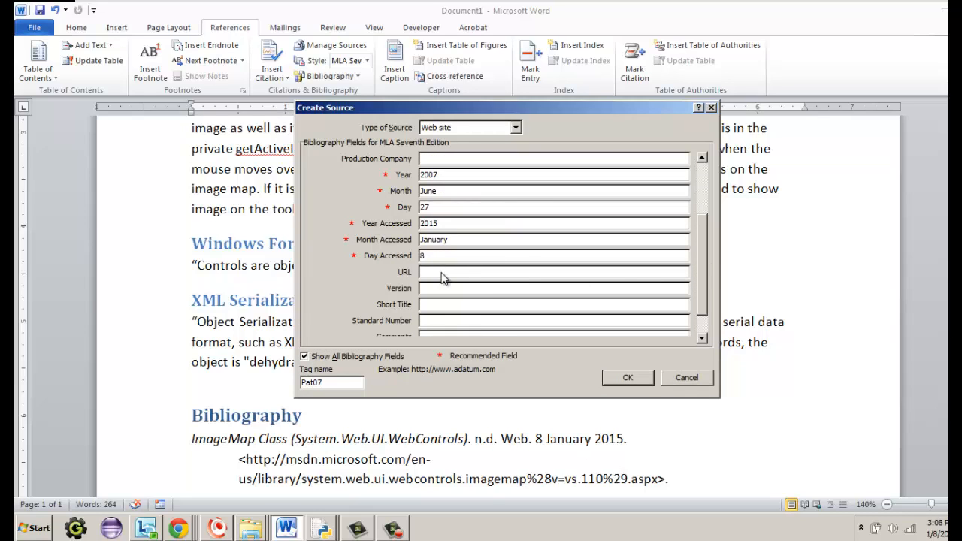
{"action": "right_click", "coordinate": [440, 273]}
{"action": "left_click", "coordinate": [471, 315]}
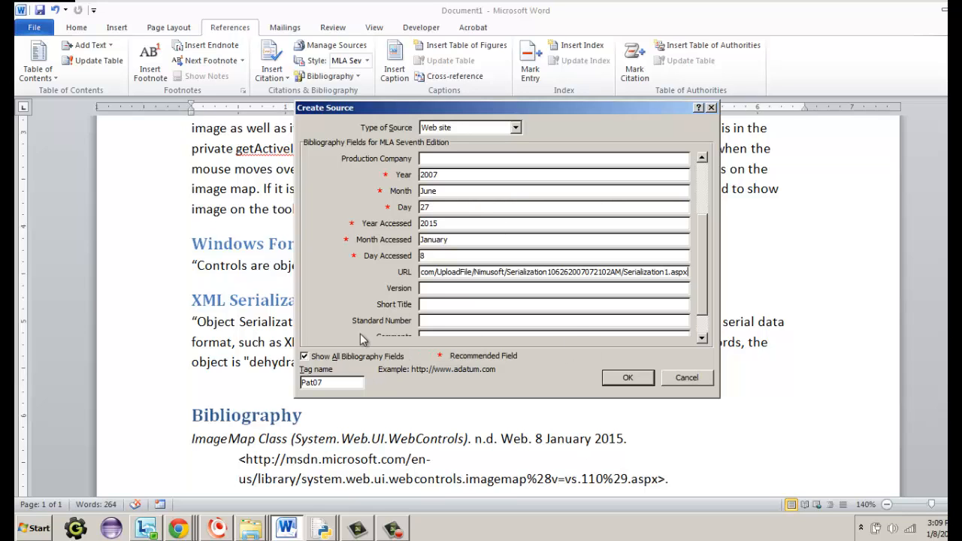
{"action": "left_click", "coordinate": [630, 381]}
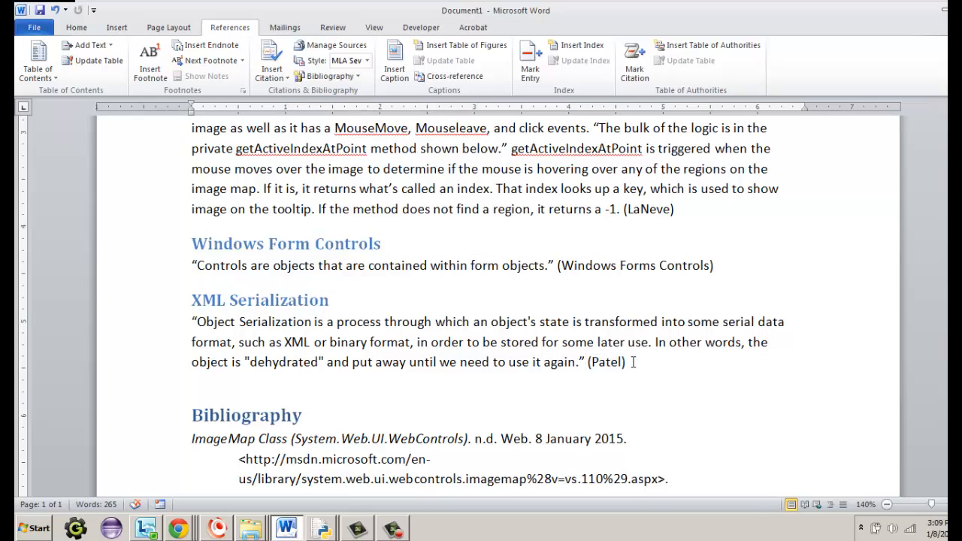
{"action": "left_click", "coordinate": [581, 363]}
{"action": "scroll", "coordinate": [571, 362], "scroll_direction": "down", "scroll_amount": 2}
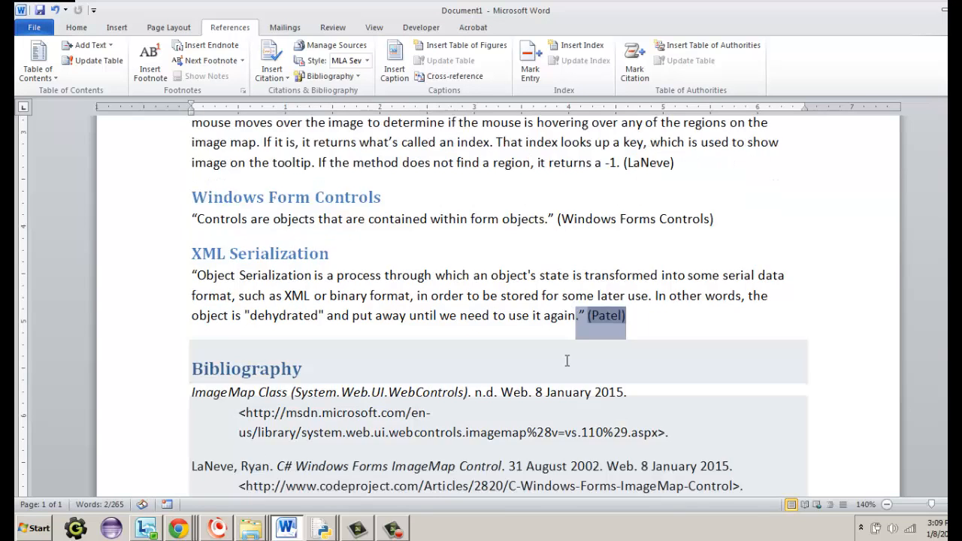
{"action": "scroll", "coordinate": [568, 363], "scroll_direction": "up", "scroll_amount": 1}
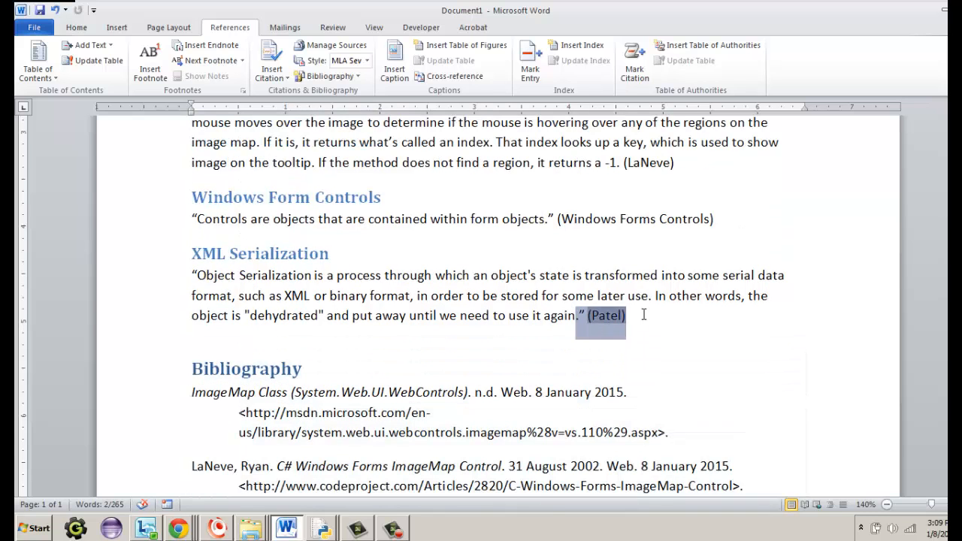
{"action": "key", "text": "Right"}
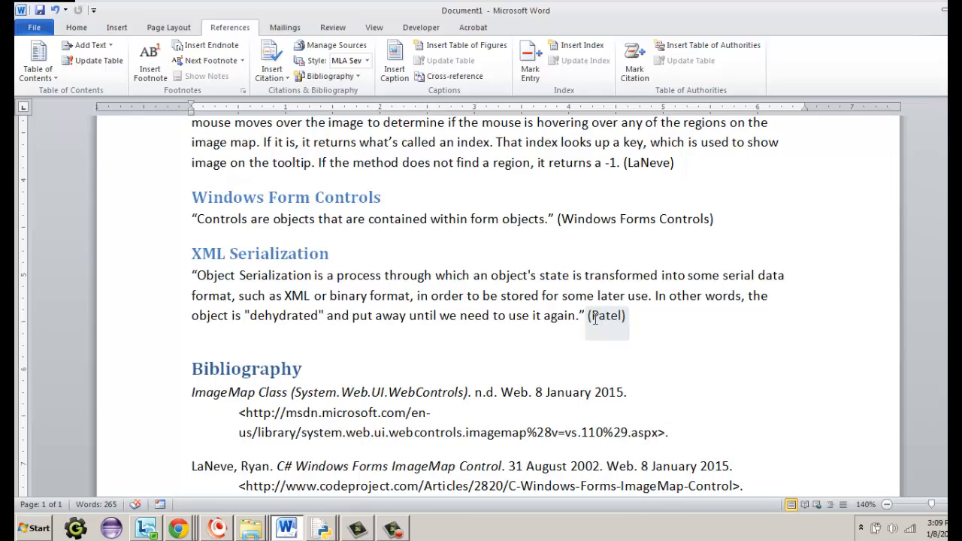
{"action": "left_click", "coordinate": [582, 322]}
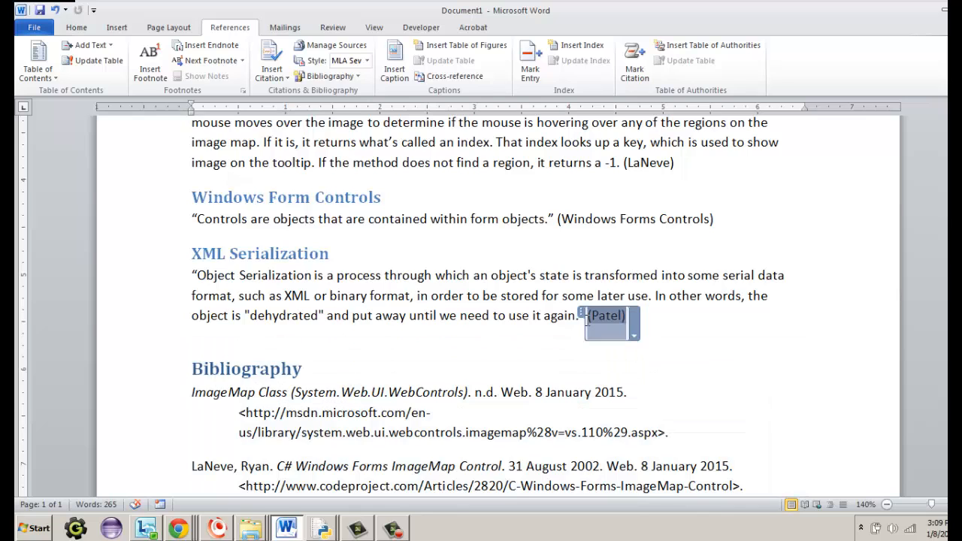
{"action": "left_click", "coordinate": [692, 319]}
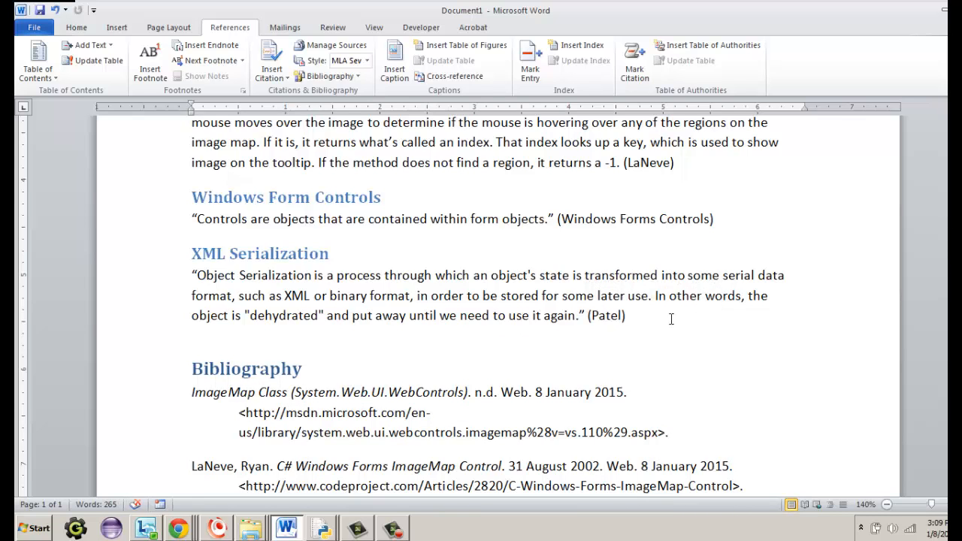
Step: Update the citations and bibliography so the list includes the new C# Corner serialization source
{"action": "scroll", "coordinate": [645, 319], "scroll_direction": "down", "scroll_amount": 3}
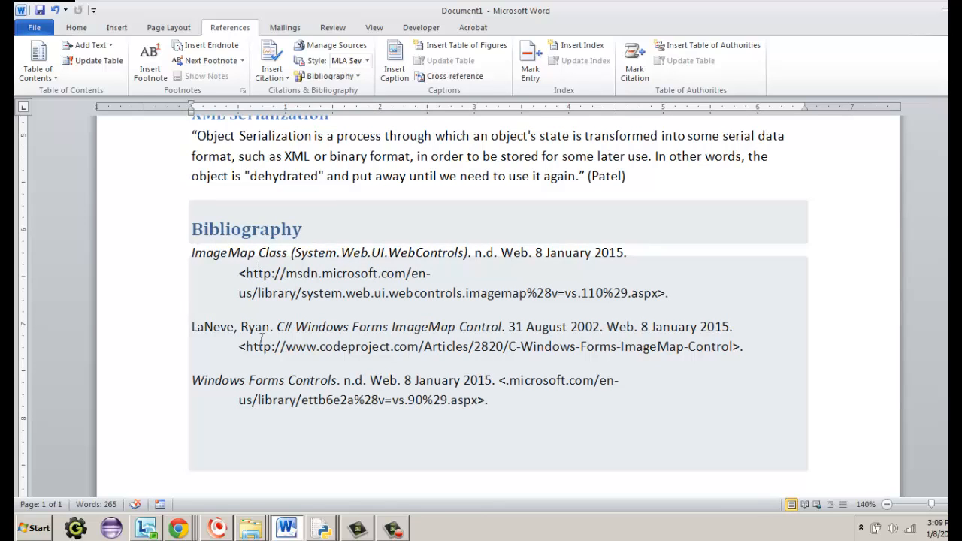
{"action": "left_click", "coordinate": [266, 294]}
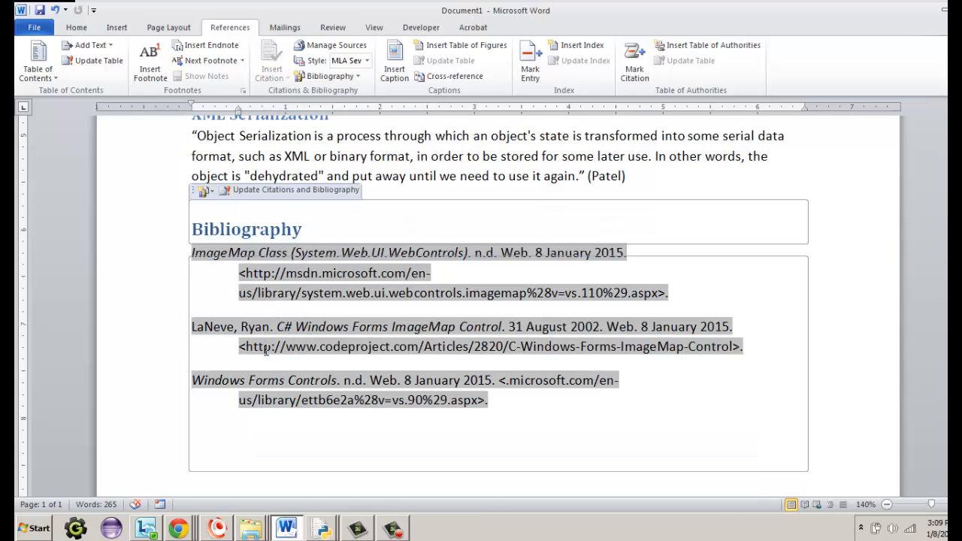
{"action": "left_click", "coordinate": [296, 359]}
{"action": "left_click", "coordinate": [226, 192]}
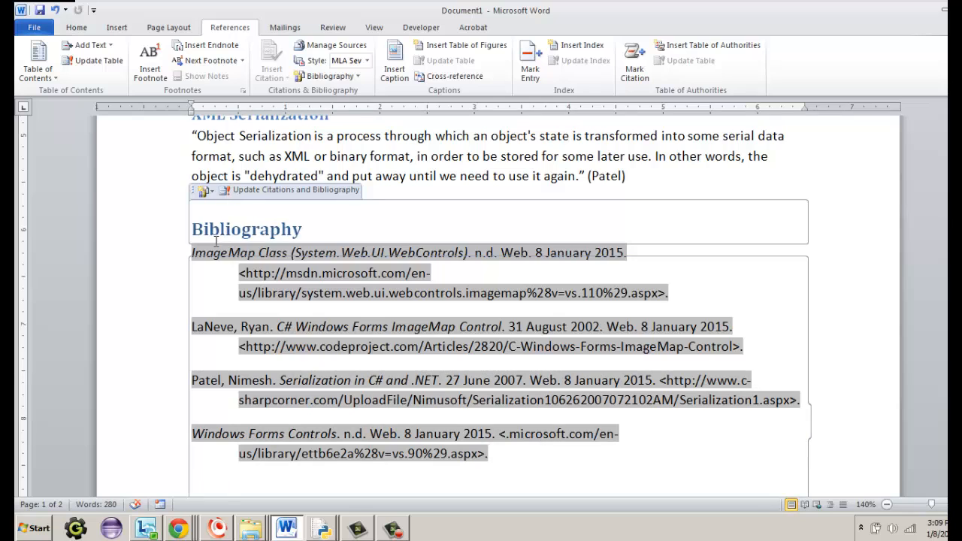
{"action": "left_click_drag", "start_coordinate": [201, 380], "coordinate": [802, 403]}
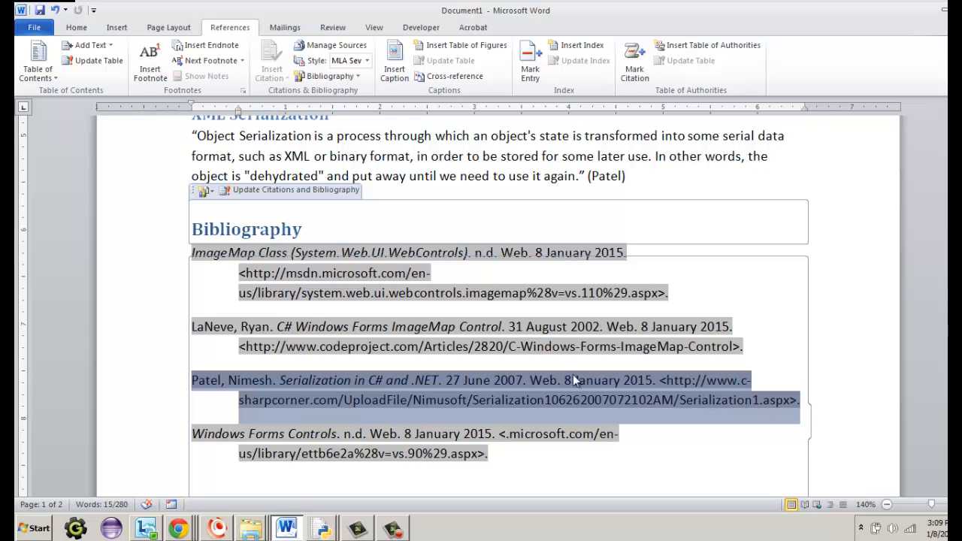
{"action": "left_click", "coordinate": [484, 235]}
{"action": "left_click", "coordinate": [122, 292]}
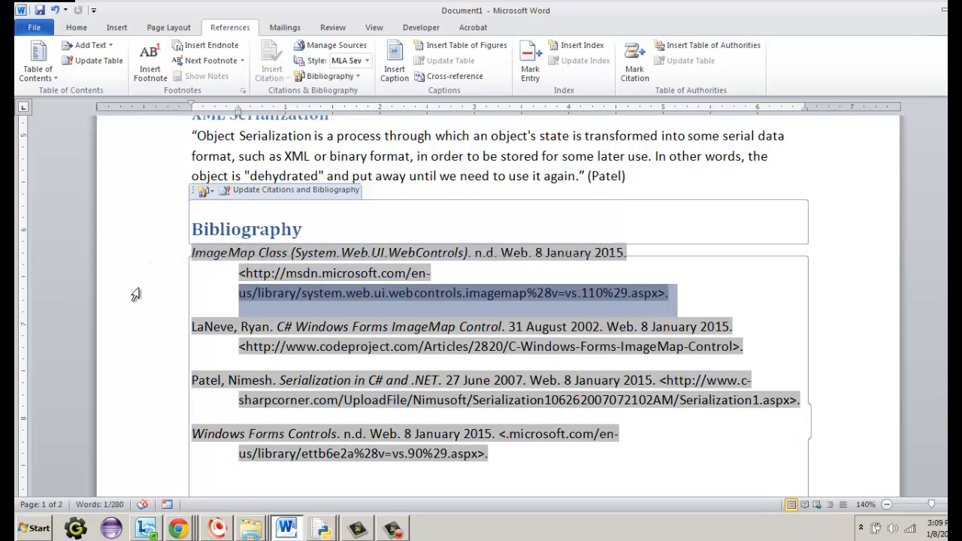
{"action": "left_click", "coordinate": [875, 345]}
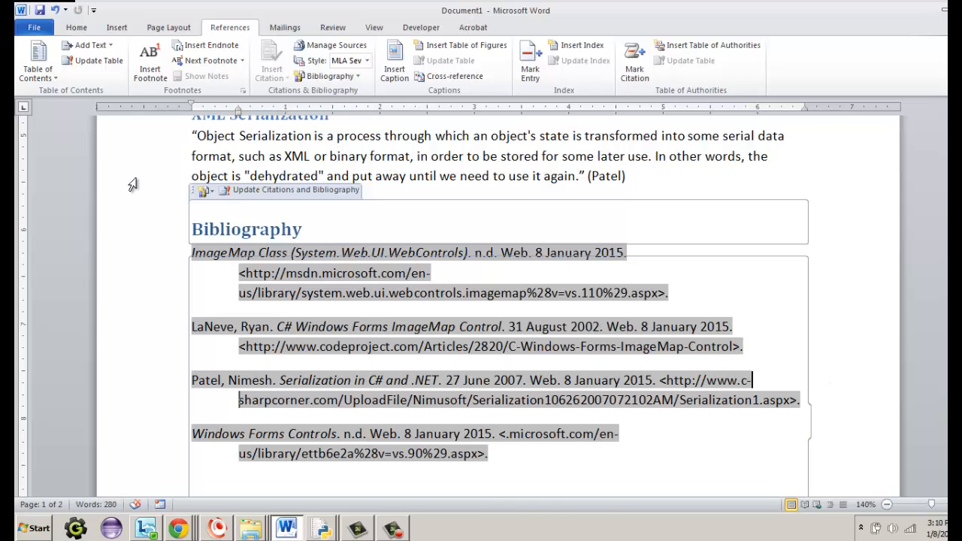
{"action": "left_click", "coordinate": [236, 136]}
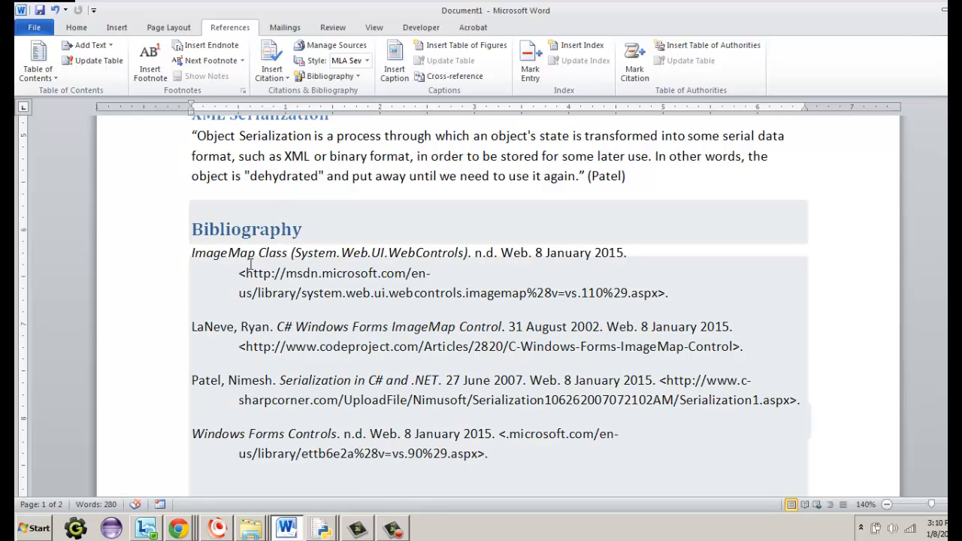
Step: Delete the whole bibliography block, including its heading and container, below the XML Serialization section
{"action": "left_click", "coordinate": [231, 230]}
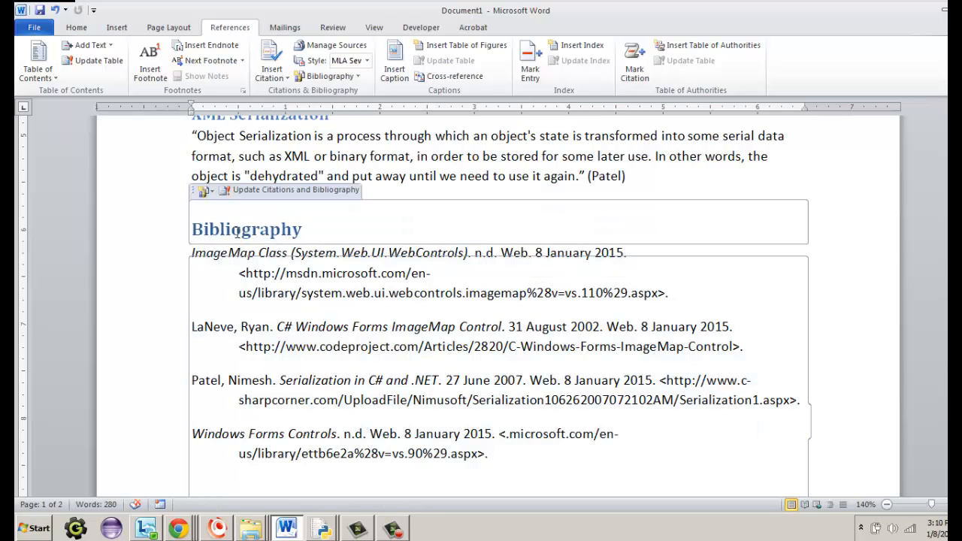
{"action": "left_click_drag", "start_coordinate": [187, 195], "coordinate": [251, 278]}
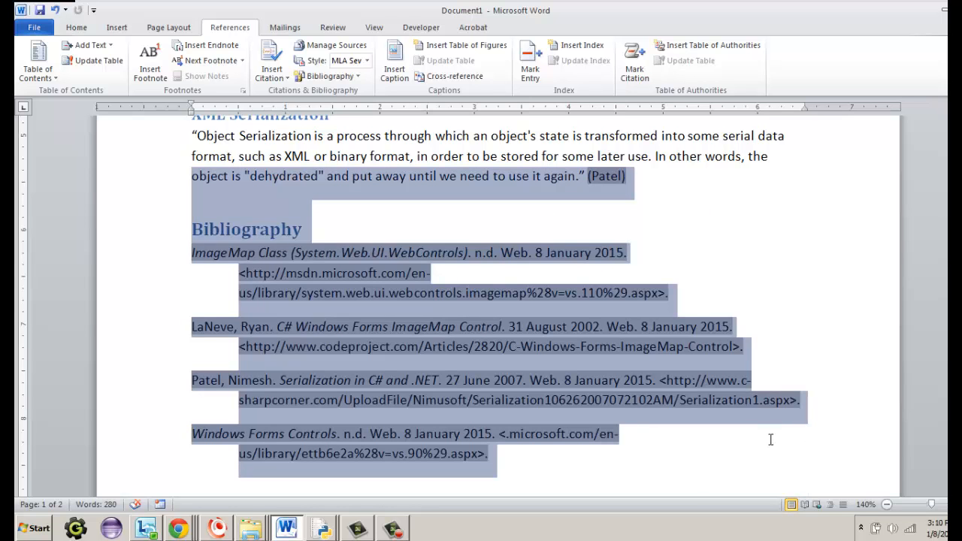
{"action": "left_click", "coordinate": [727, 478]}
{"action": "left_click_drag", "start_coordinate": [770, 453], "coordinate": [146, 218]}
{"action": "key", "text": "Delete"}
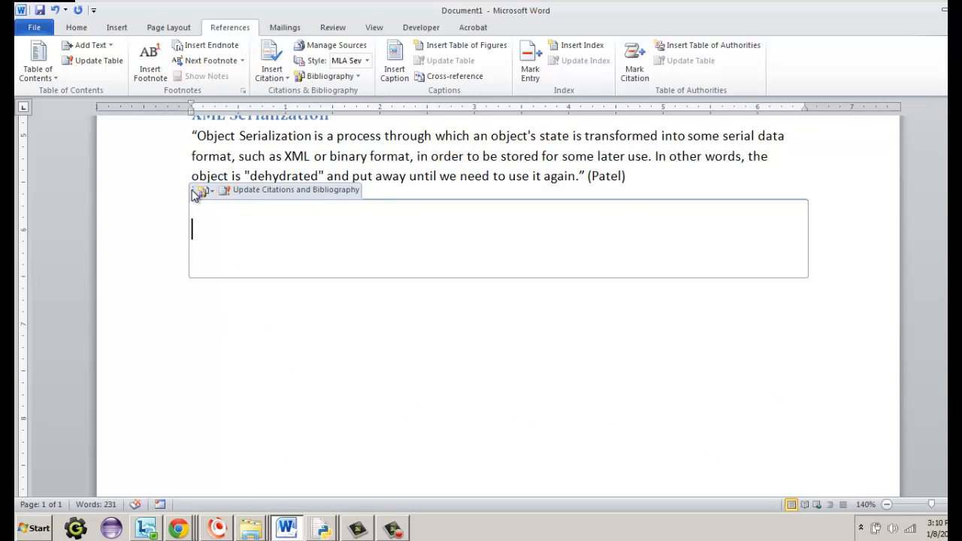
{"action": "left_click", "coordinate": [200, 192]}
{"action": "key", "text": "Delete"}
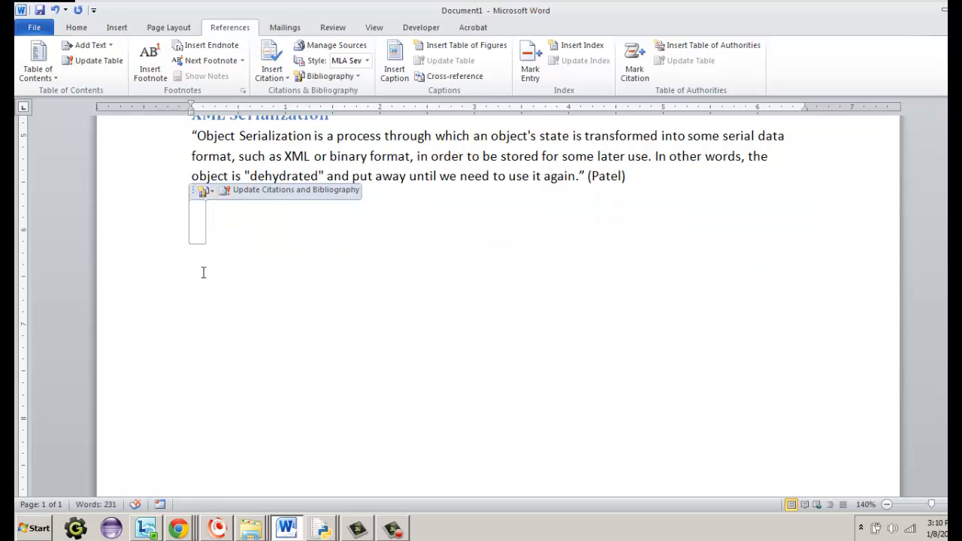
{"action": "key", "text": "Delete"}
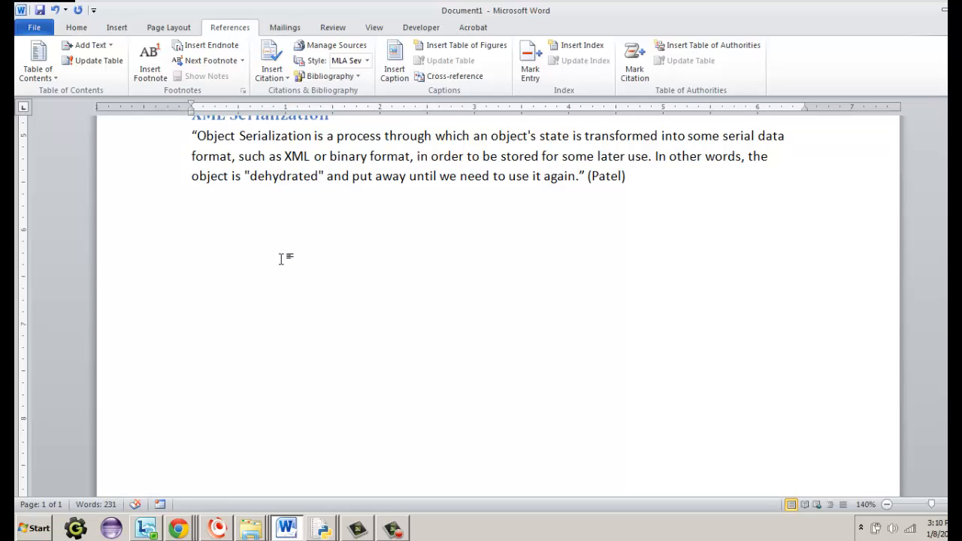
Step: Insert the built-in Bibliography format below the XML Serialization section and remove the extra blank line above its heading
{"action": "left_click", "coordinate": [310, 80]}
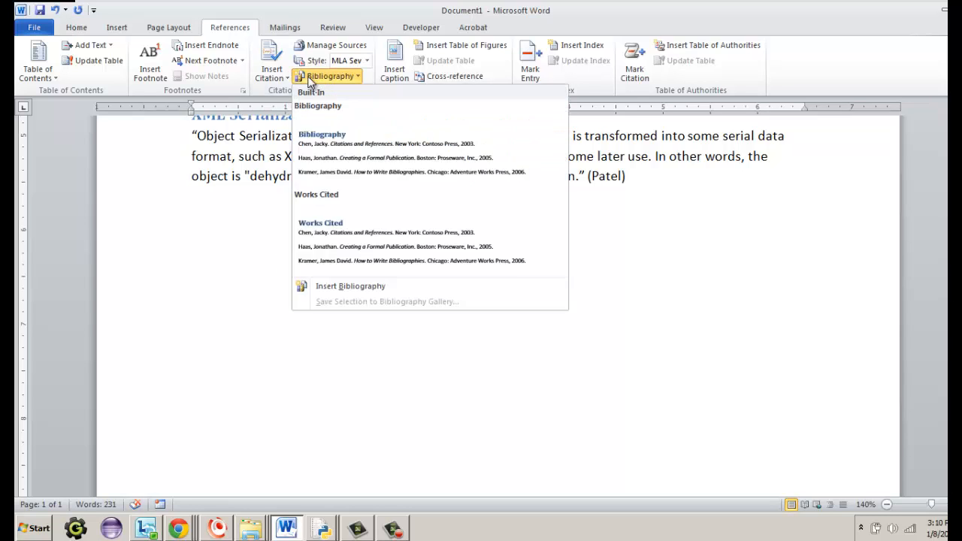
{"action": "left_click", "coordinate": [317, 148]}
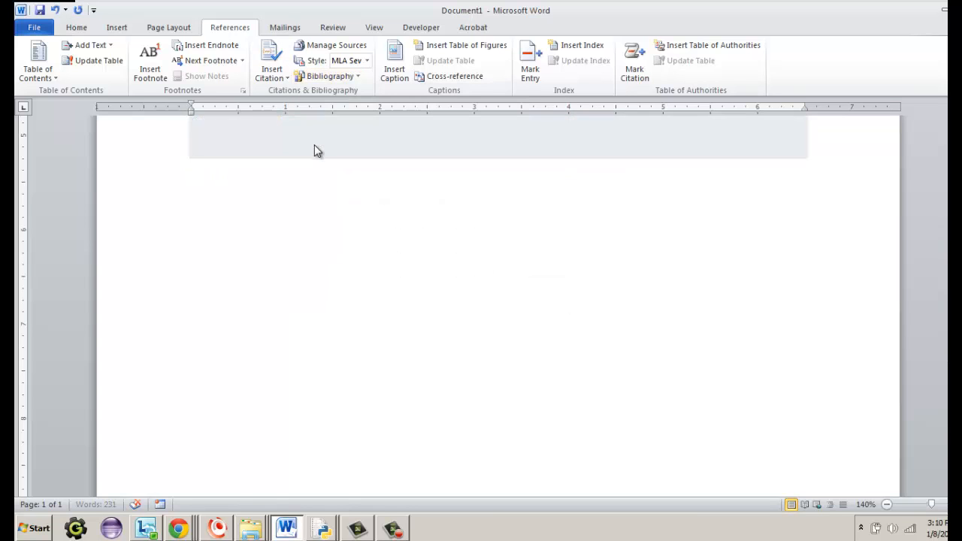
{"action": "scroll", "coordinate": [277, 289], "scroll_direction": "up", "scroll_amount": 8}
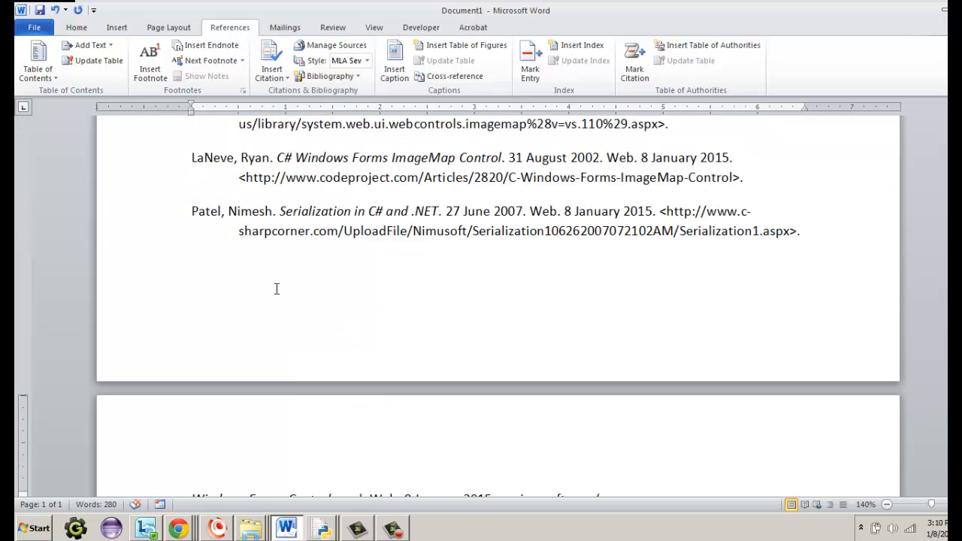
{"action": "left_click", "coordinate": [261, 192]}
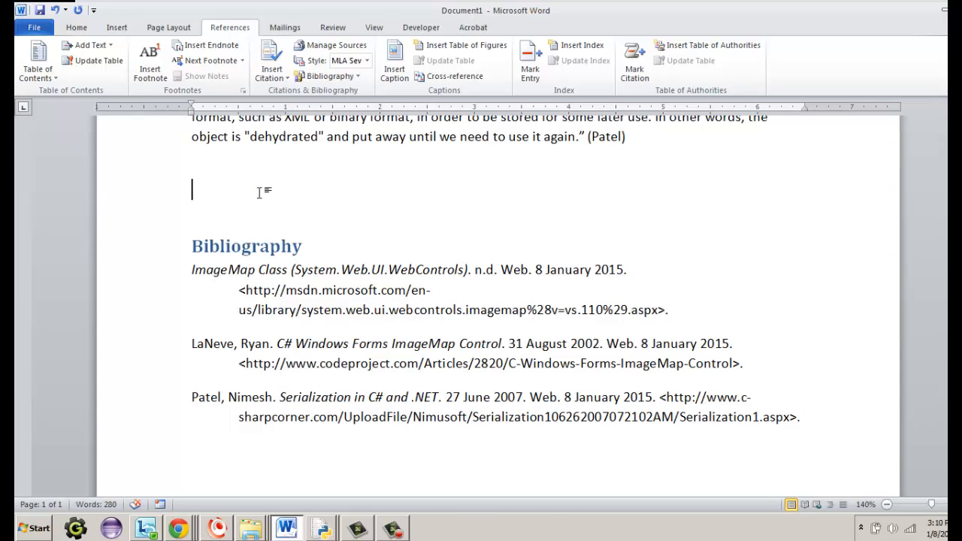
{"action": "key", "text": "BackSpace"}
Step: Examine the reinserted bibliography's entries and their layout beneath the cited sections
{"action": "scroll", "coordinate": [343, 256], "scroll_direction": "down", "scroll_amount": 2}
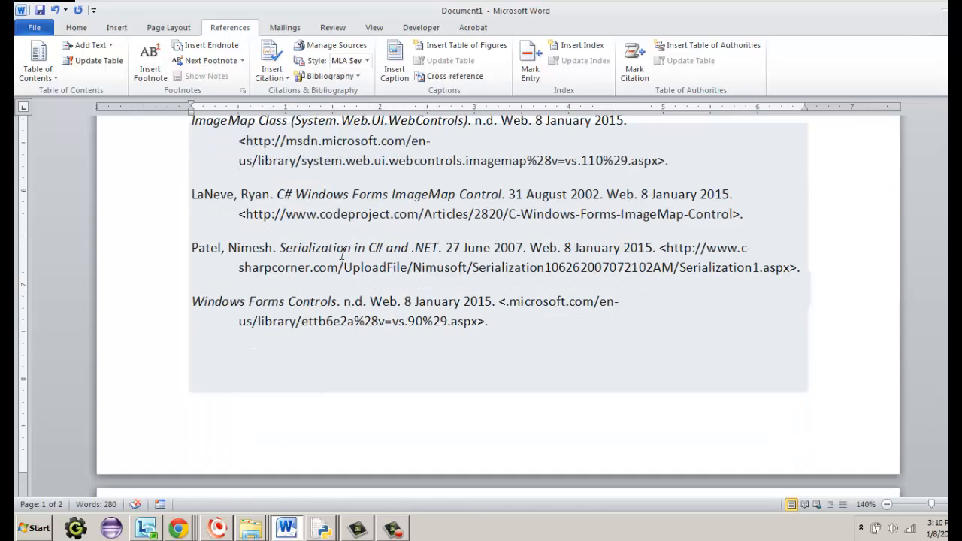
{"action": "scroll", "coordinate": [340, 259], "scroll_direction": "up", "scroll_amount": 2}
{"action": "scroll", "coordinate": [339, 258], "scroll_direction": "down", "scroll_amount": 1}
{"action": "scroll", "coordinate": [337, 254], "scroll_direction": "up", "scroll_amount": 5}
{"action": "scroll", "coordinate": [337, 254], "scroll_direction": "down", "scroll_amount": 4}
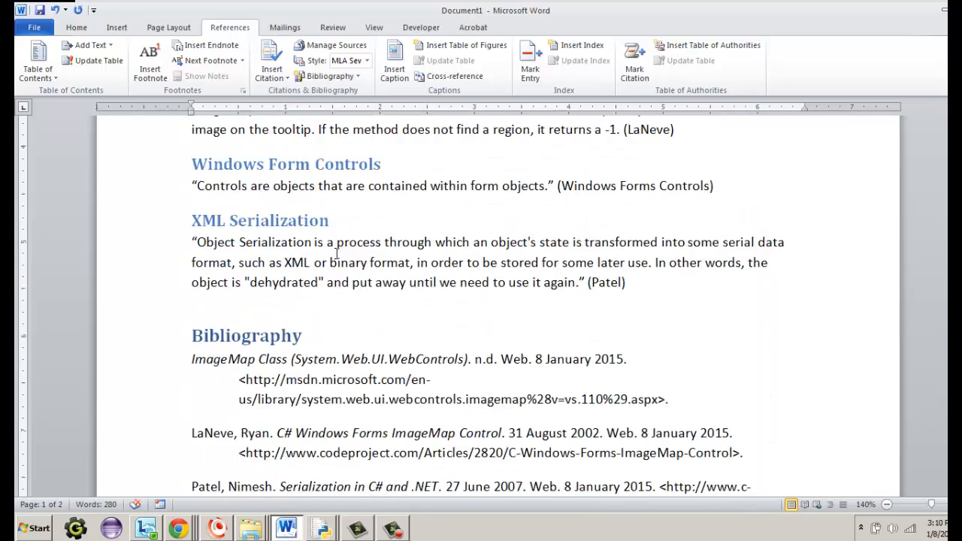
{"action": "scroll", "coordinate": [335, 249], "scroll_direction": "up", "scroll_amount": 1}
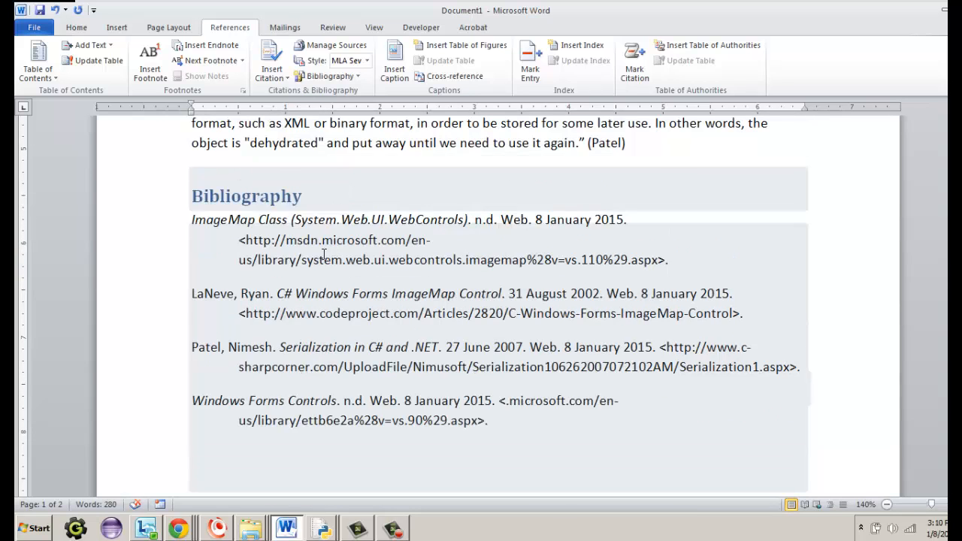
{"action": "left_click", "coordinate": [323, 254]}
{"action": "left_click", "coordinate": [150, 285]}
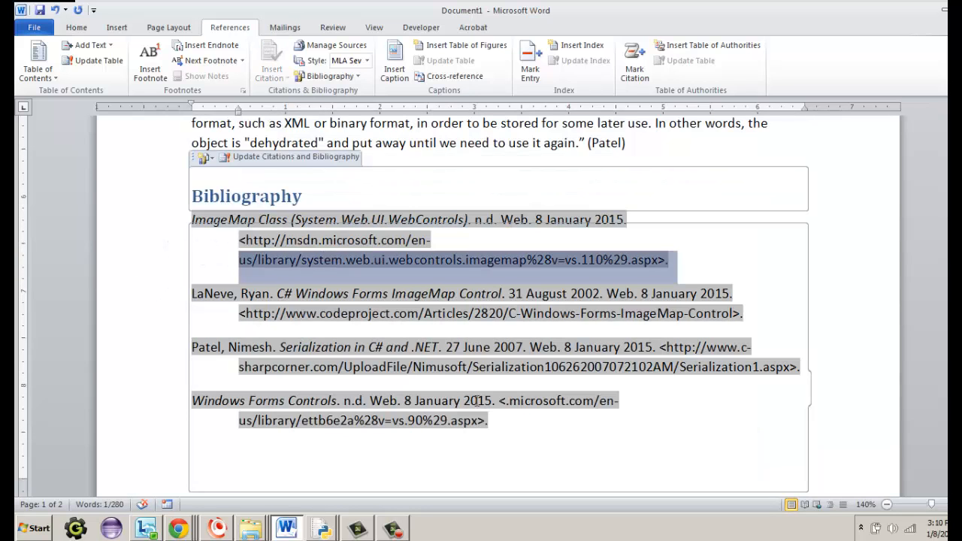
{"action": "left_click", "coordinate": [821, 445]}
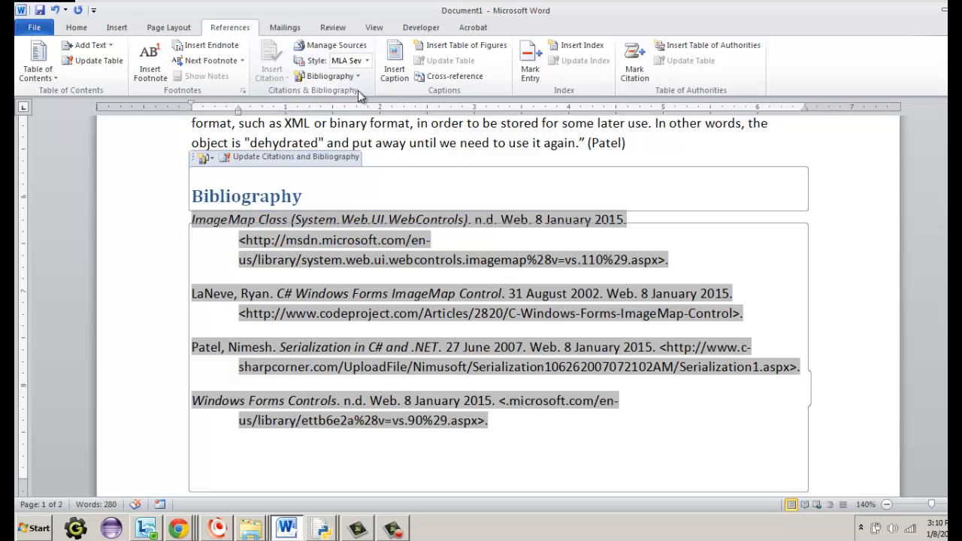
Step: Review the paper's sources in the Source Manager and look over the built-in bibliography formats, including Works Cited
{"action": "left_click", "coordinate": [341, 50]}
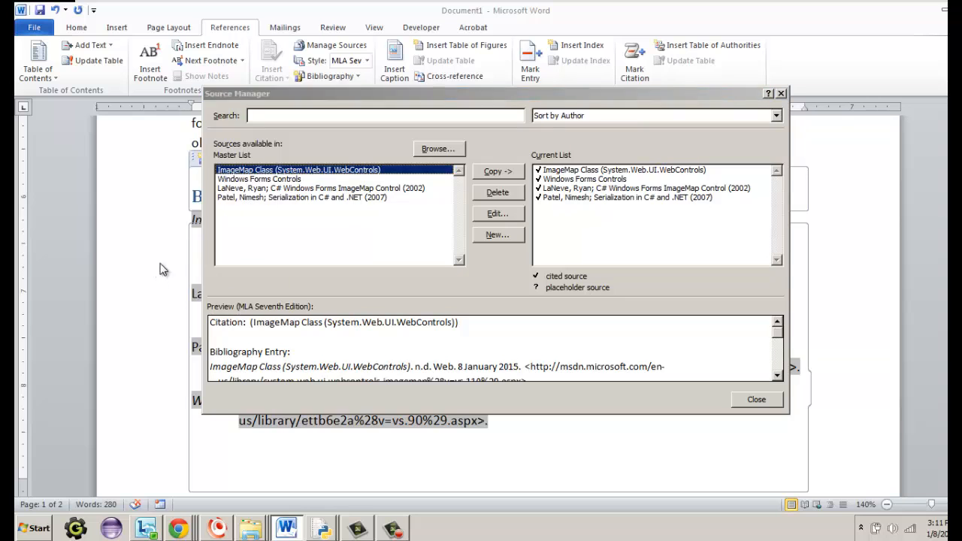
{"action": "left_click", "coordinate": [781, 94]}
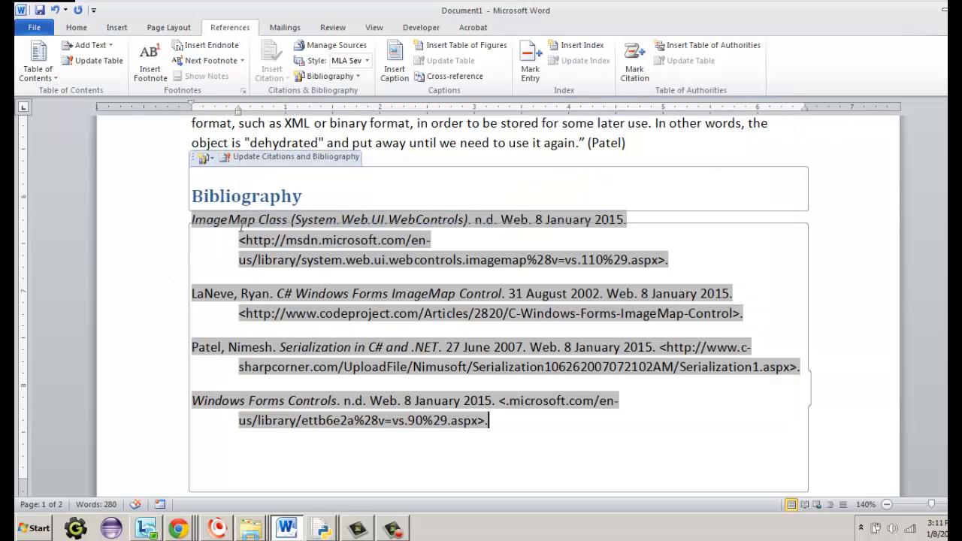
{"action": "left_click", "coordinate": [173, 159]}
{"action": "left_click", "coordinate": [329, 76]}
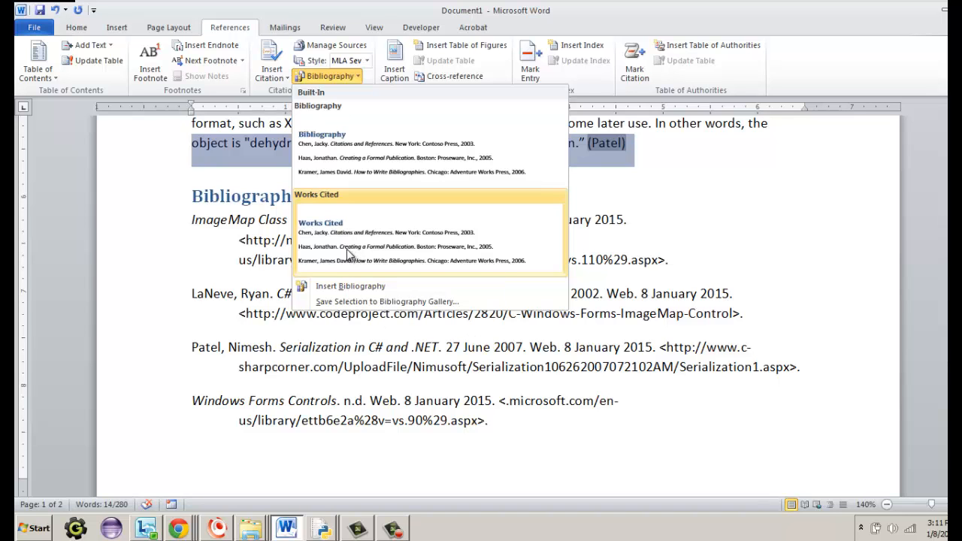
{"action": "left_click", "coordinate": [781, 198]}
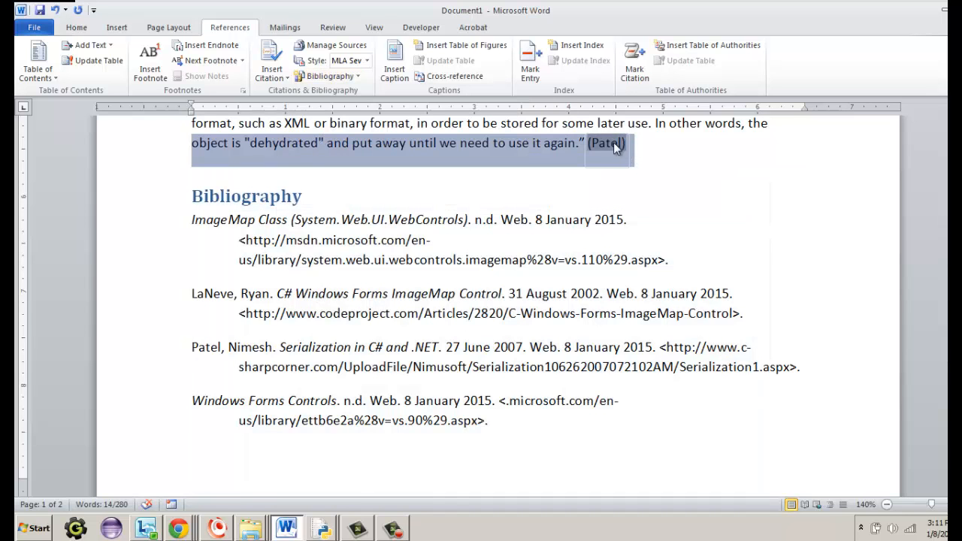
Step: Review the in-text citations from the ImageMap Class section through XML Serialization and compare them with the bibliography entries
{"action": "scroll", "coordinate": [593, 142], "scroll_direction": "up", "scroll_amount": 3}
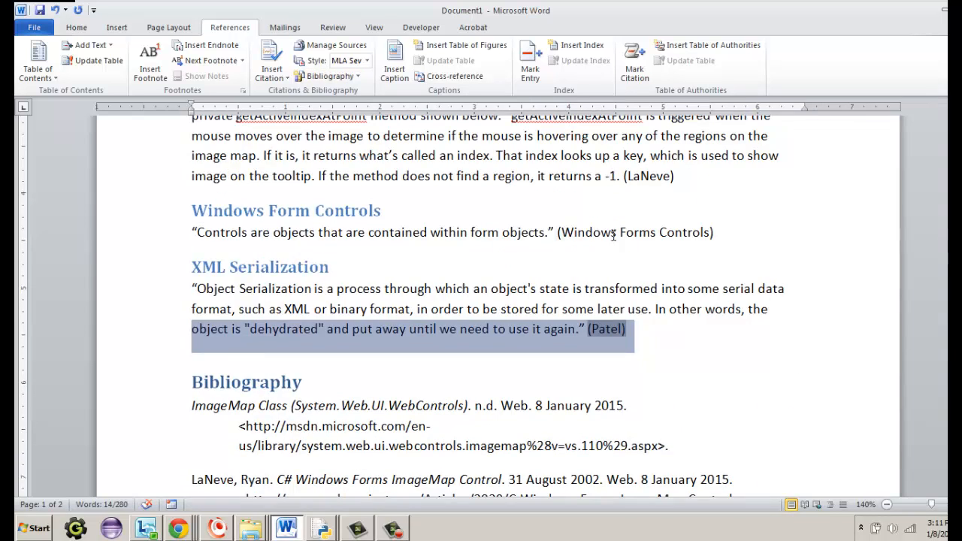
{"action": "scroll", "coordinate": [617, 222], "scroll_direction": "up", "scroll_amount": 3}
{"action": "left_click", "coordinate": [552, 201]}
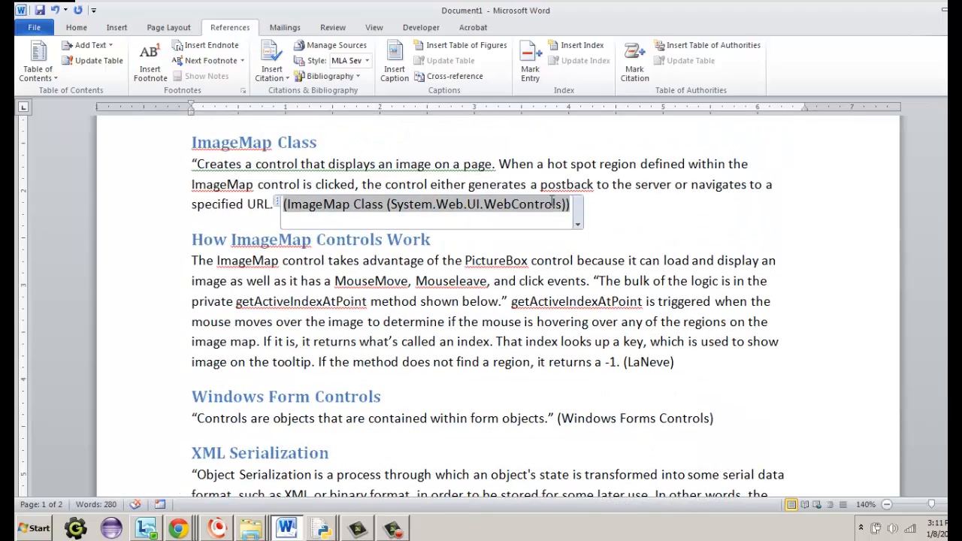
{"action": "scroll", "coordinate": [648, 217], "scroll_direction": "up", "scroll_amount": 1}
{"action": "scroll", "coordinate": [654, 225], "scroll_direction": "down", "scroll_amount": 5}
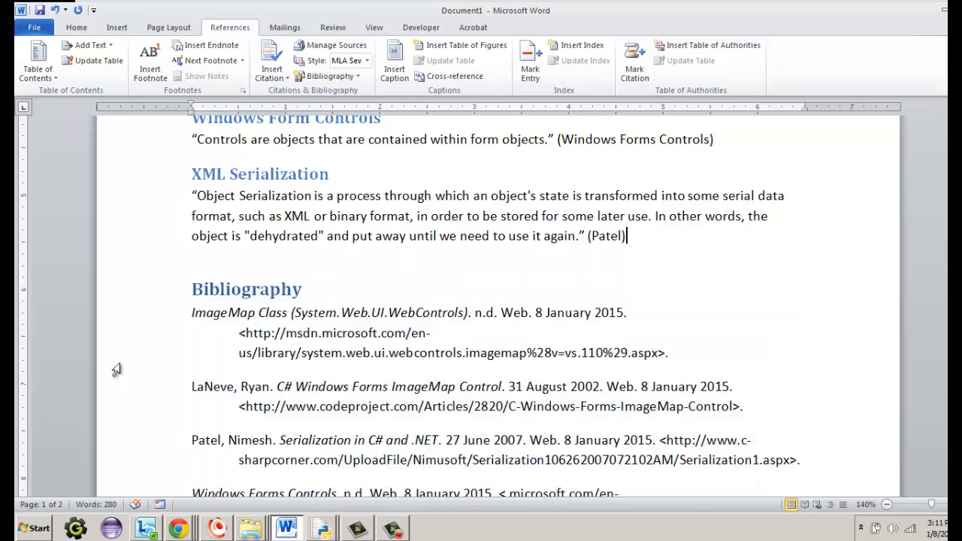
{"action": "double_click", "coordinate": [646, 373]}
{"action": "left_click", "coordinate": [866, 364]}
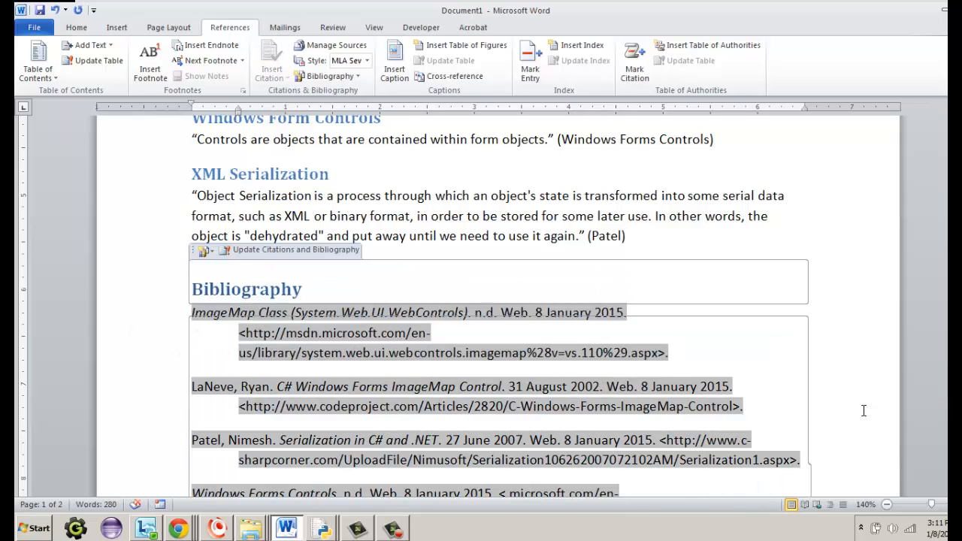
{"action": "left_click", "coordinate": [795, 211]}
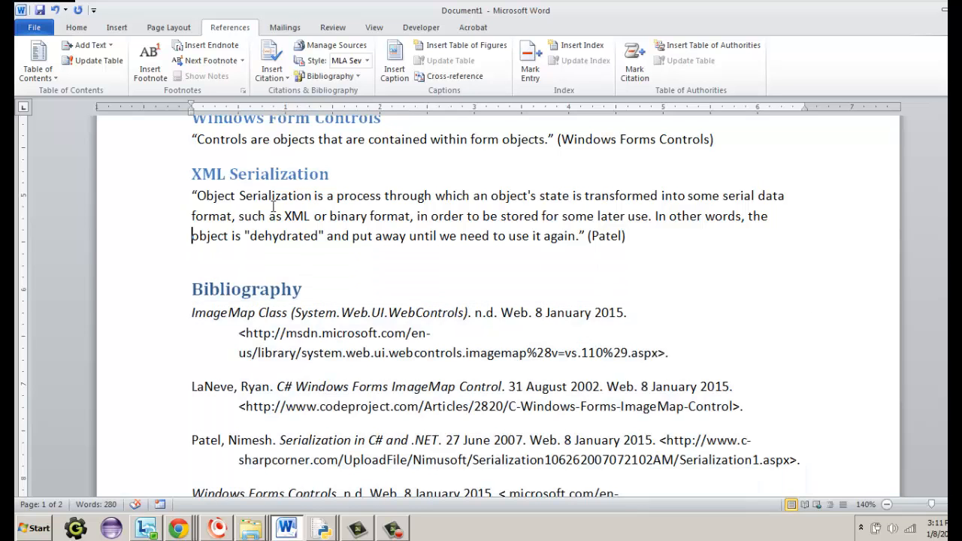
Step: Select all the bibliography entries and check their hanging indent on the ruler and the start of each entry
{"action": "left_click_drag", "start_coordinate": [193, 311], "coordinate": [527, 250]}
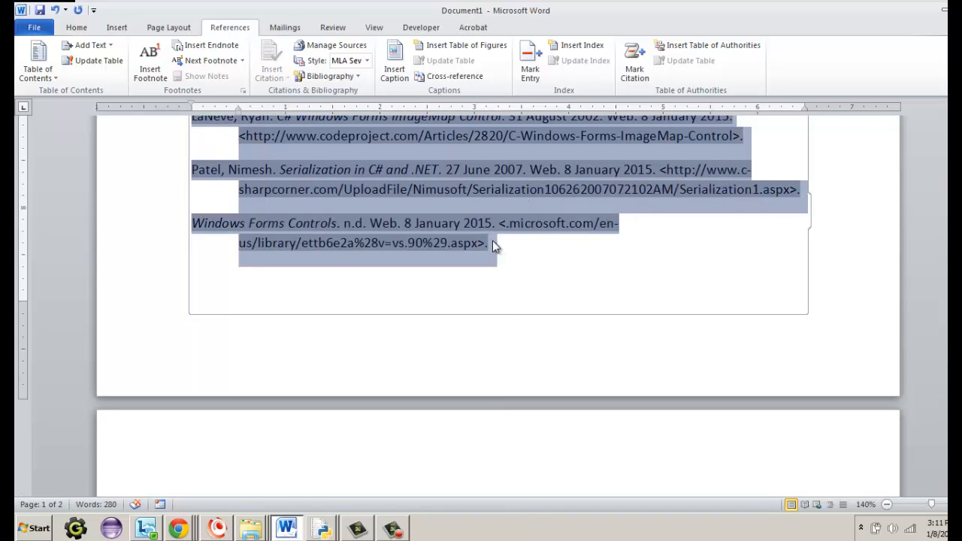
{"action": "scroll", "coordinate": [493, 244], "scroll_direction": "up", "scroll_amount": 3}
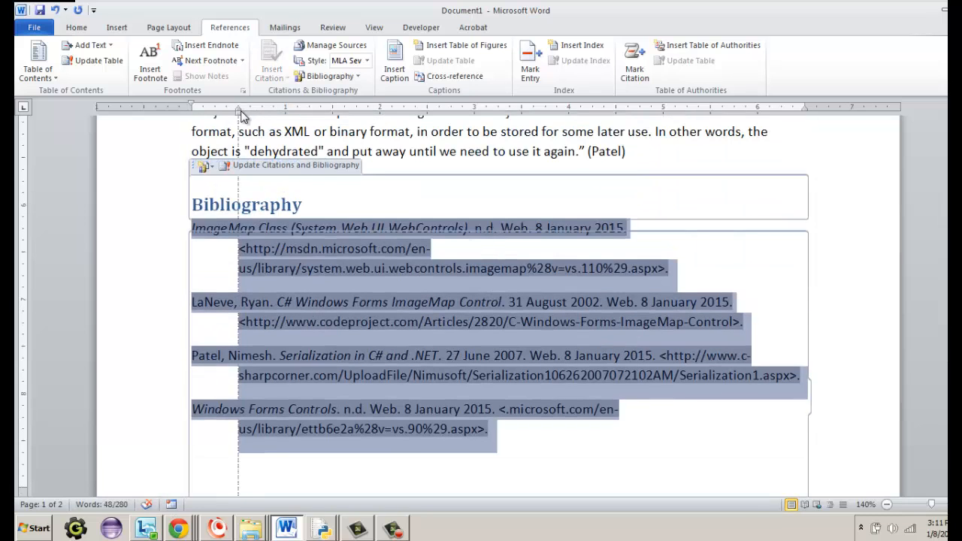
{"action": "mouse_move", "coordinate": [194, 105]}
{"action": "left_mouse_down"}
{"action": "mouse_move", "coordinate": [211, 109]}
{"action": "mouse_move", "coordinate": [192, 109]}
{"action": "left_mouse_up"}
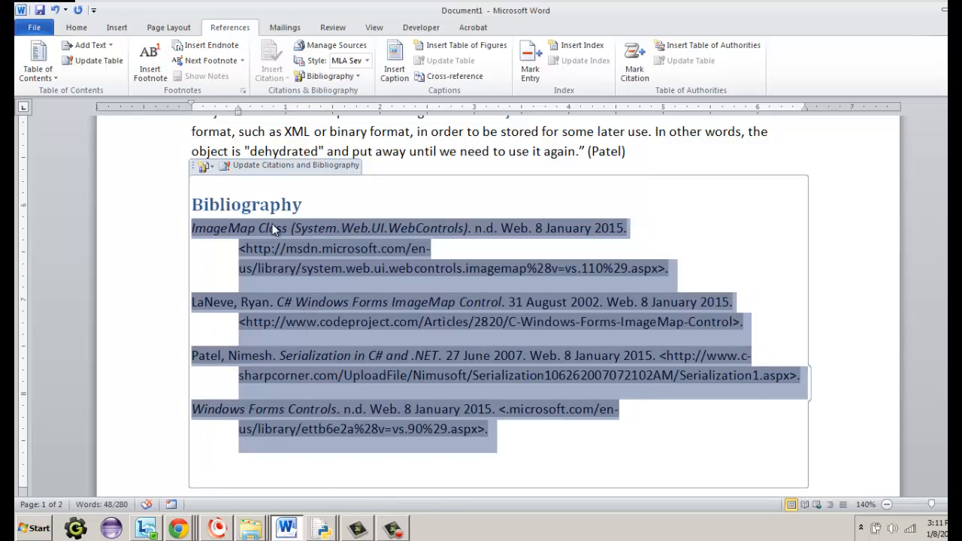
{"action": "left_click", "coordinate": [203, 202]}
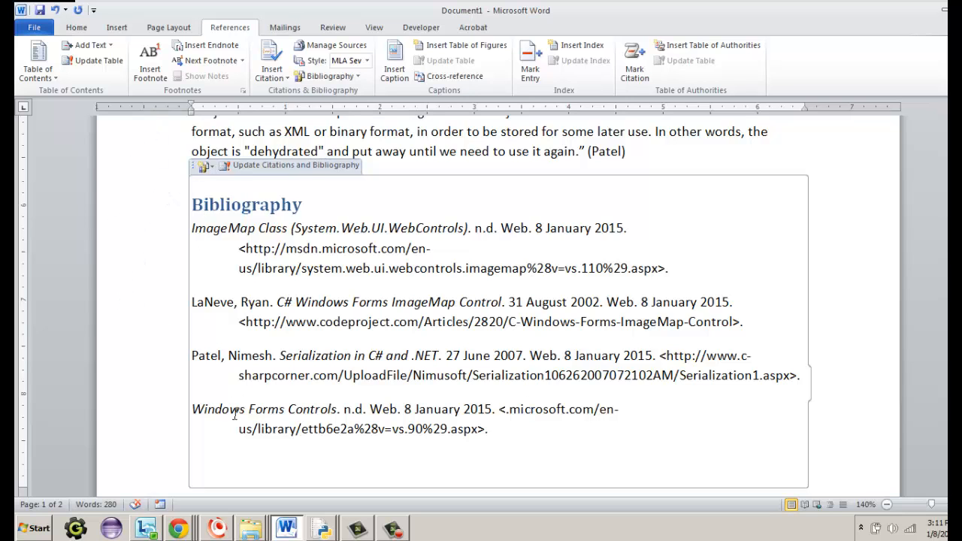
{"action": "left_click", "coordinate": [158, 409]}
{"action": "left_click", "coordinate": [582, 129]}
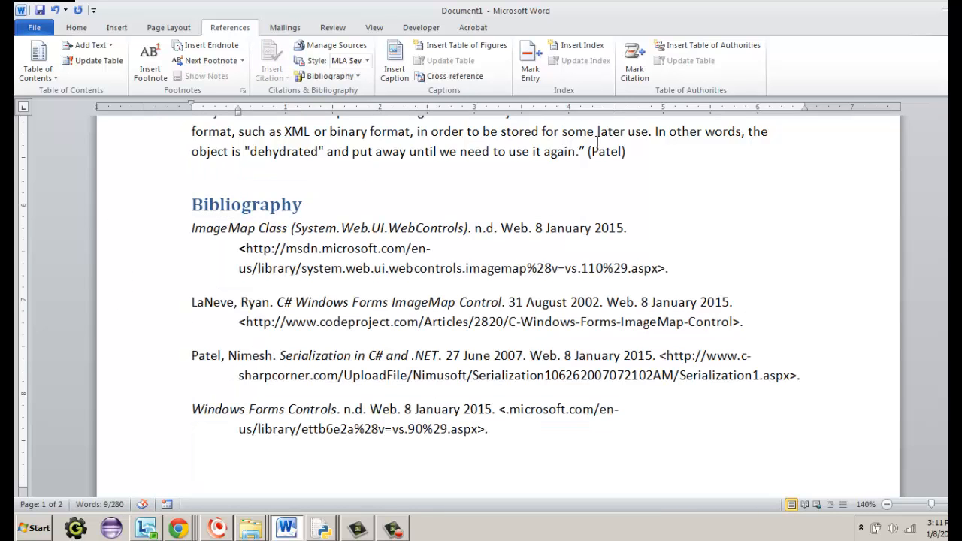